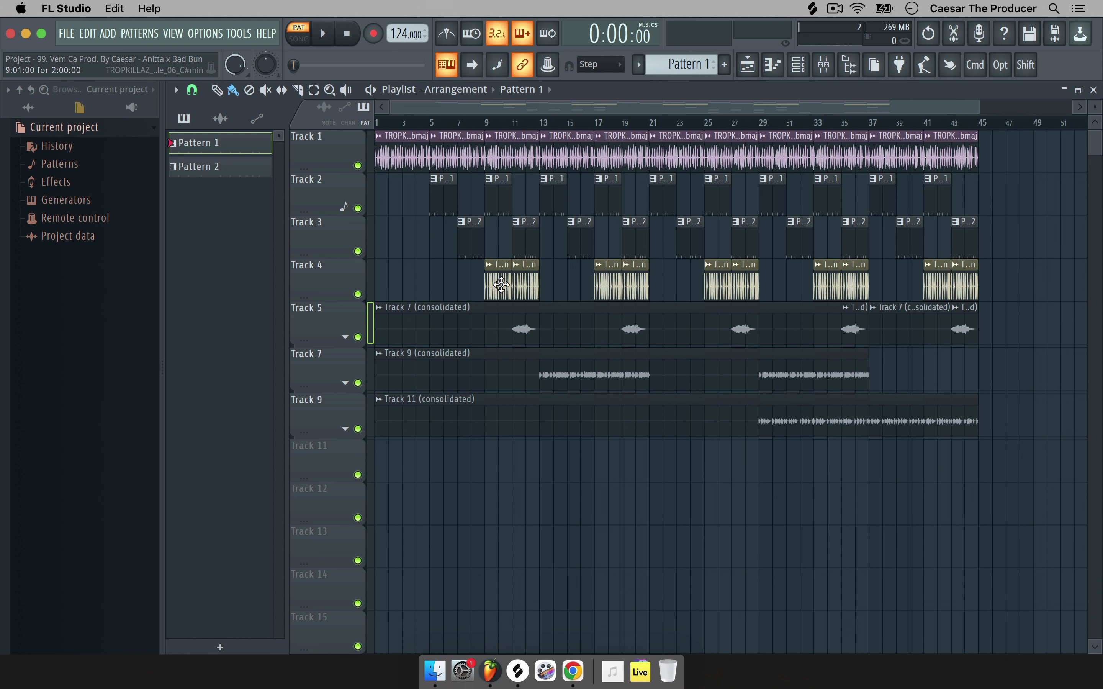
Open the first beatbox loop clip on Track 4, audition its sample, lower the system volume, and close the sample settings.
click(501, 285)
double_click(501, 285)
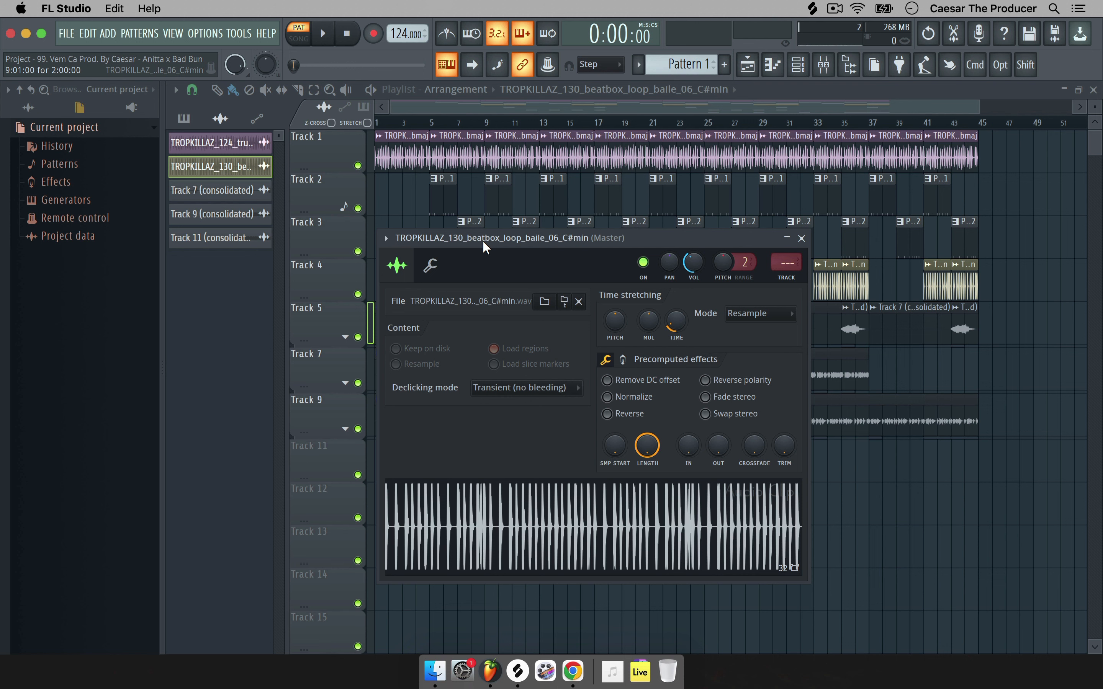
click(459, 533)
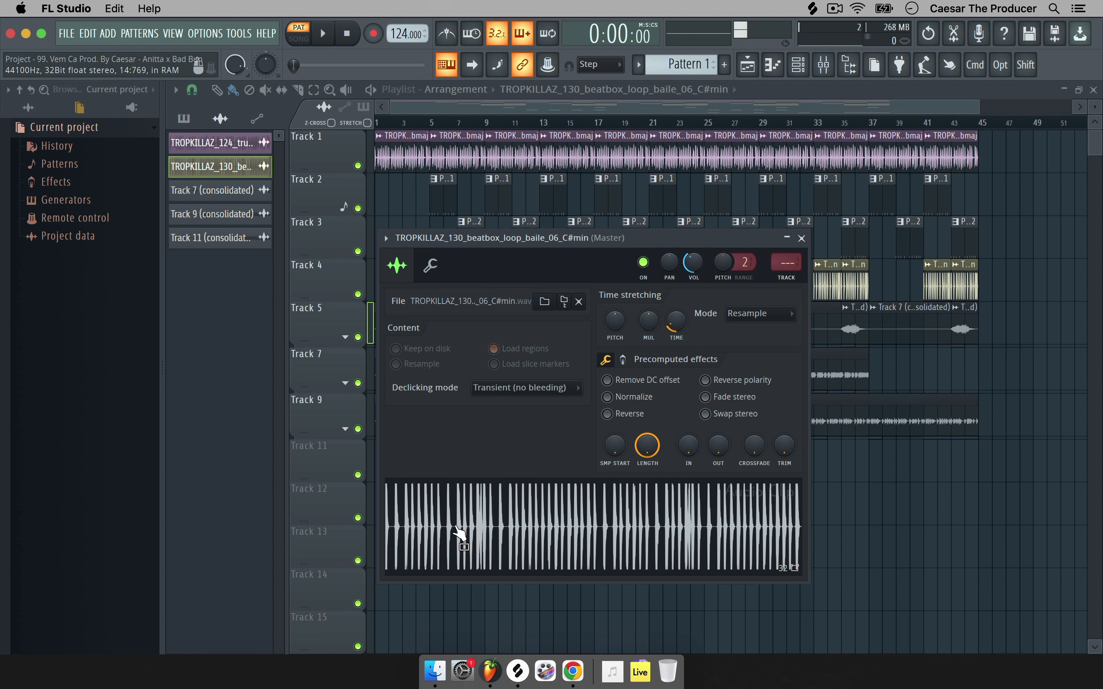
key(XF86AudioLowerVolume)
key(XF86AudioLowerVolume)
key(XF86AudioLowerVolume)
key(XF86AudioLowerVolume)
key(XF86AudioLowerVolume)
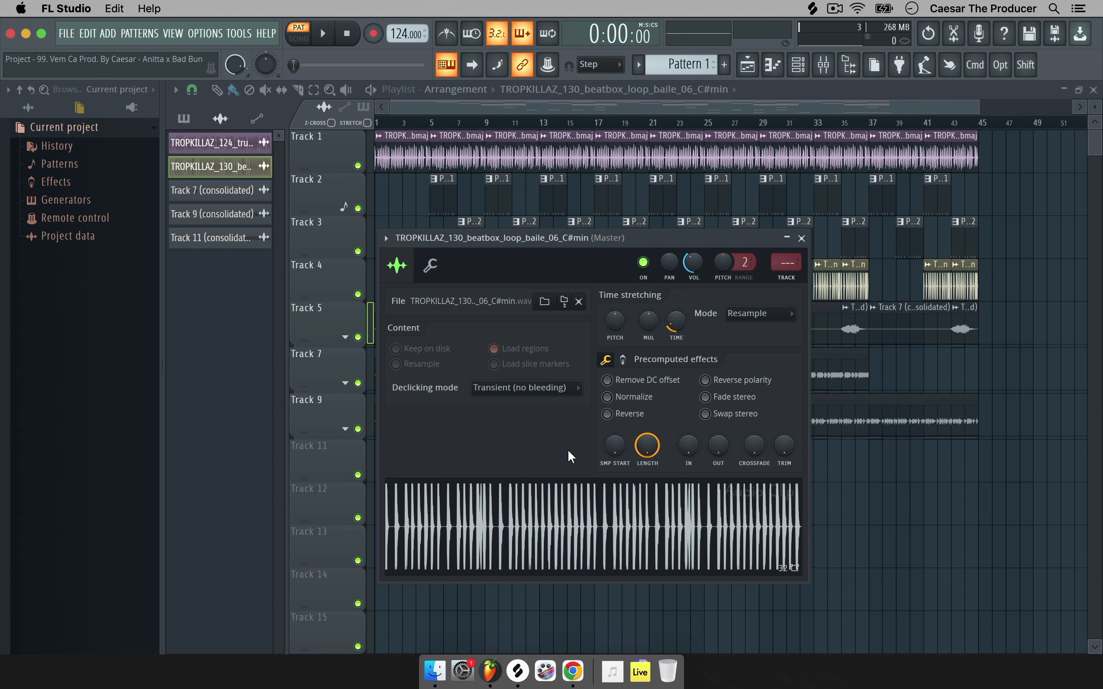
click(801, 238)
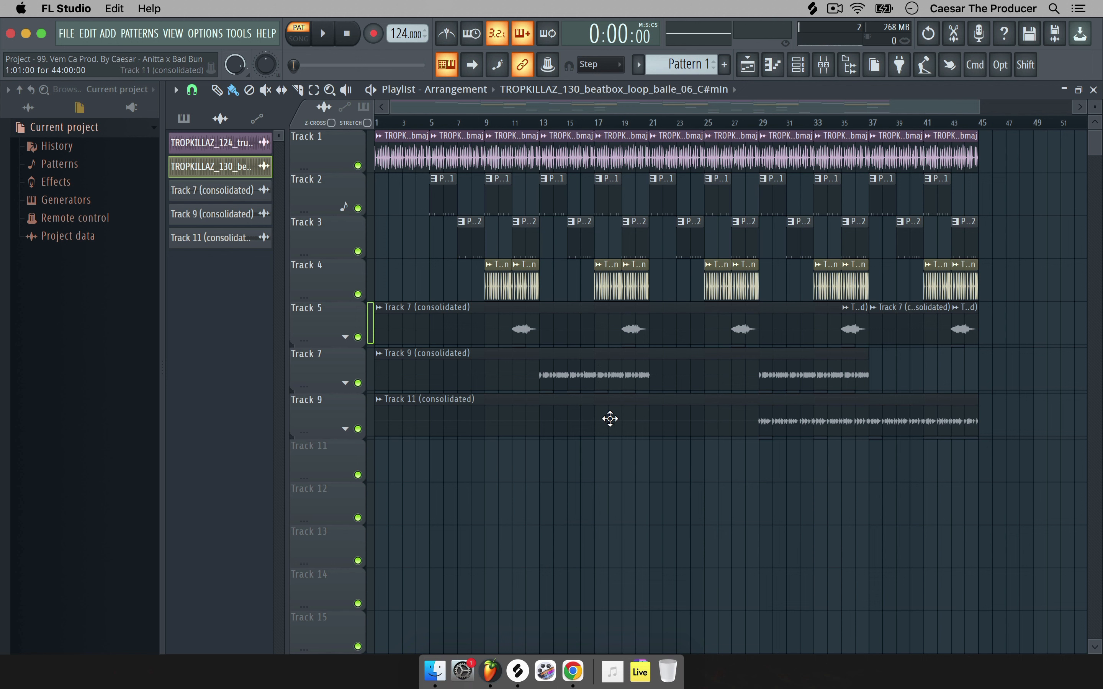
Open the first Pattern 1 clip's notes, close the piano roll, and play the pattern back briefly.
double_click(443, 196)
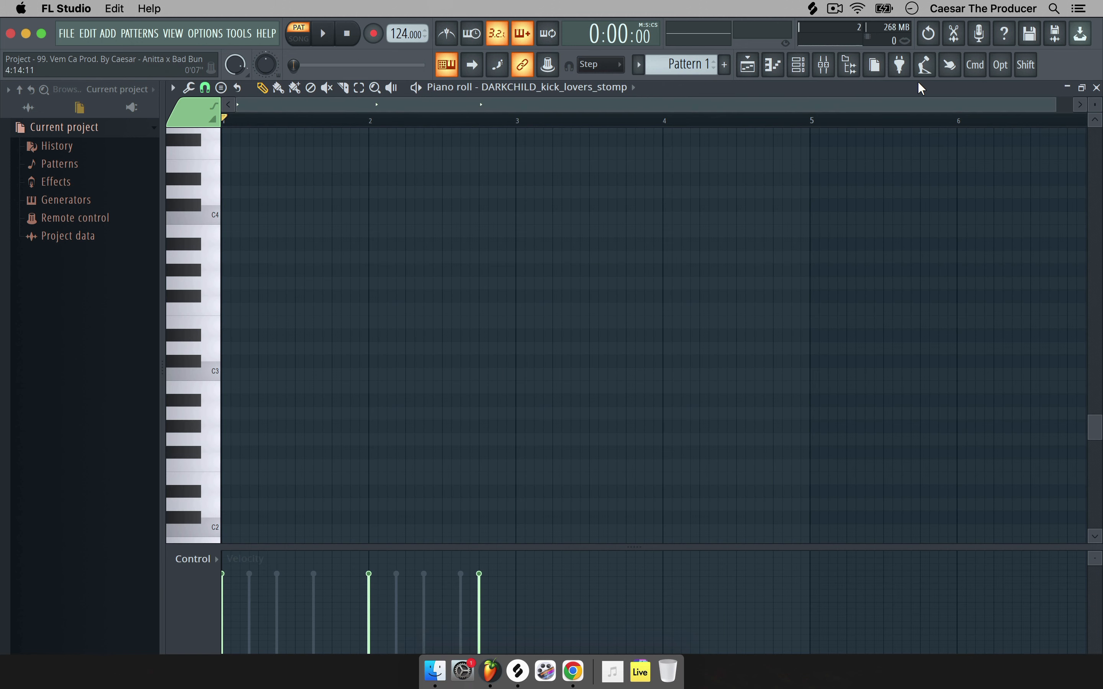
click(1096, 87)
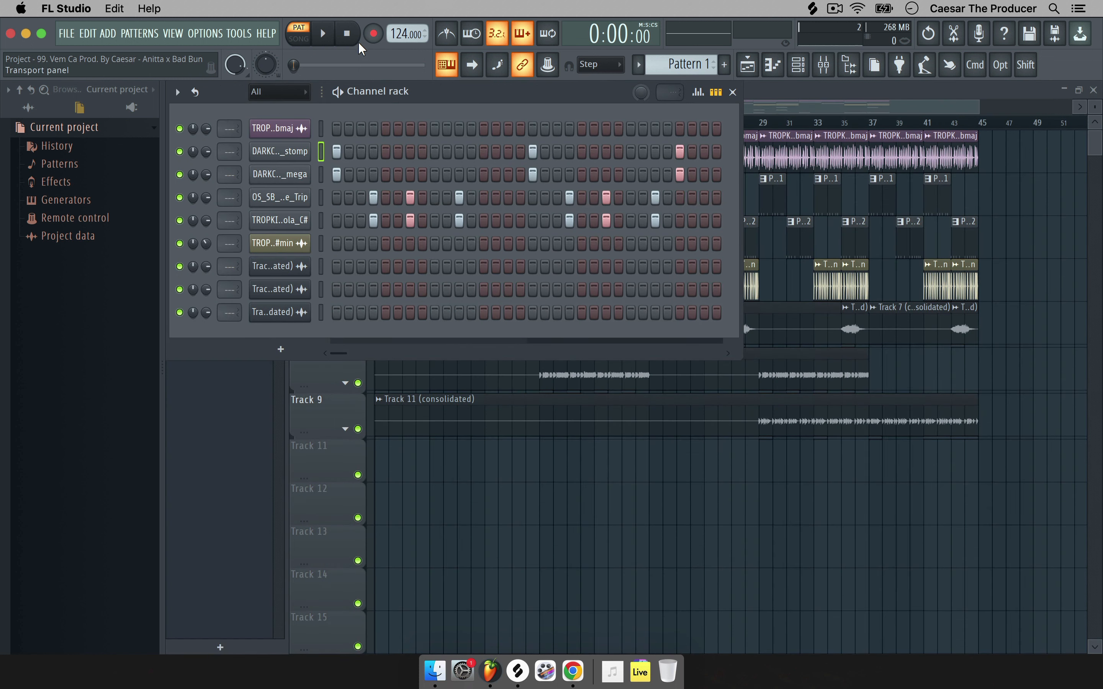
click(329, 34)
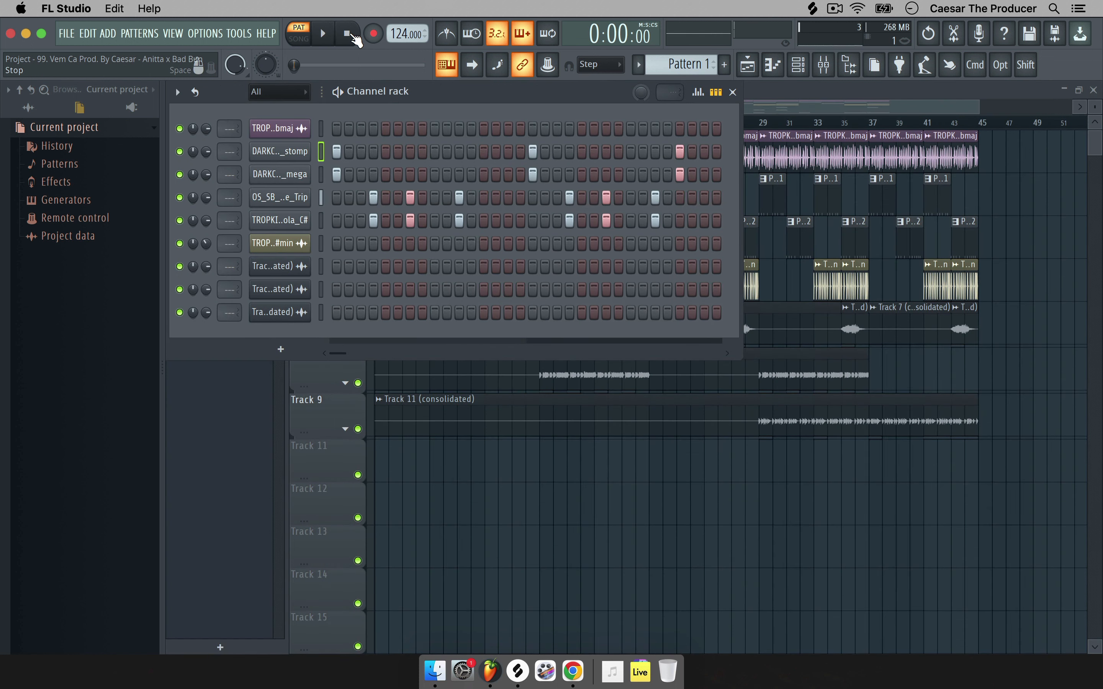
click(347, 33)
key(super+s)
click(219, 412)
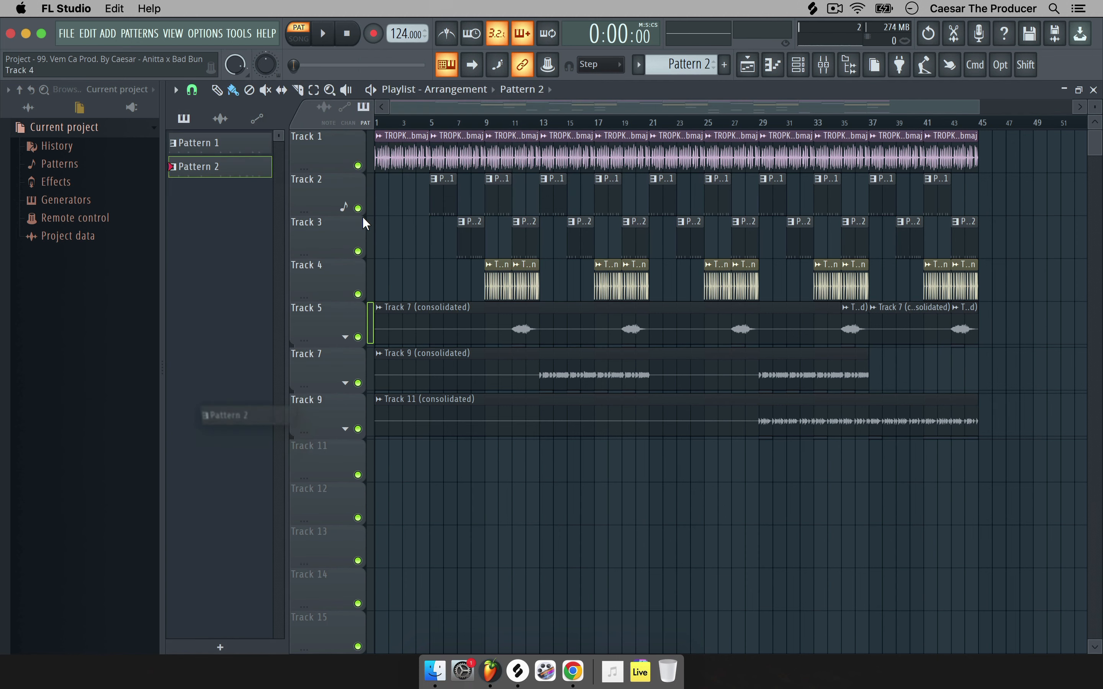
Shrink the playlist beside the channel rack and mixer, look over its track list, and maximize it again.
double_click(599, 90)
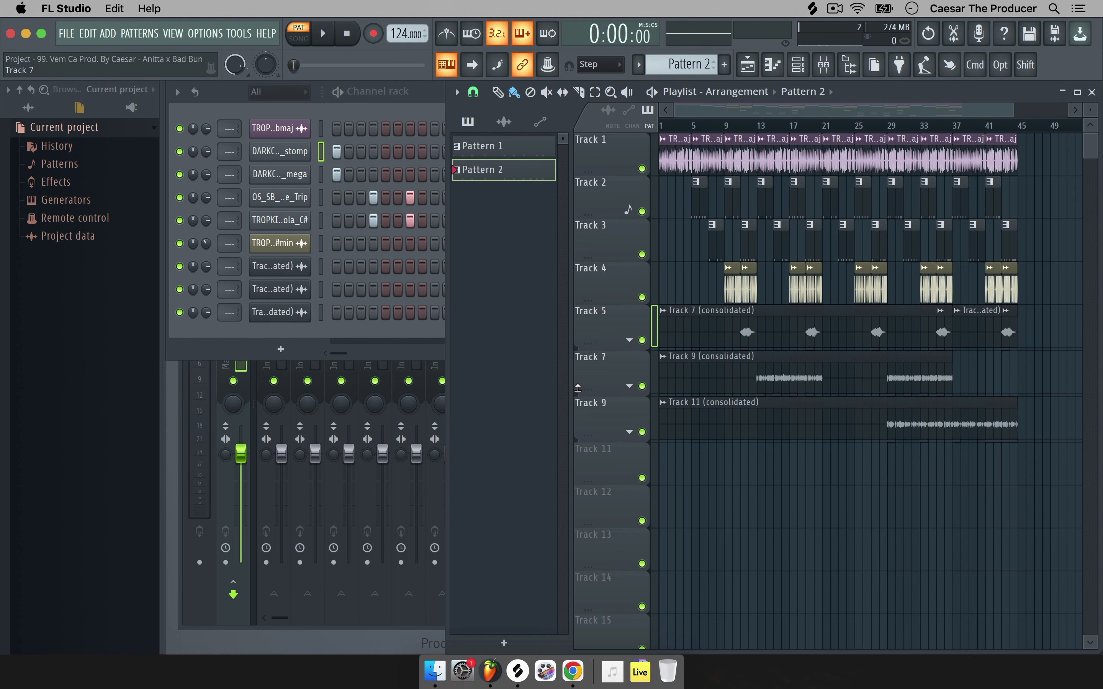
scroll(616, 420, down, 6)
scroll(616, 420, up, 4)
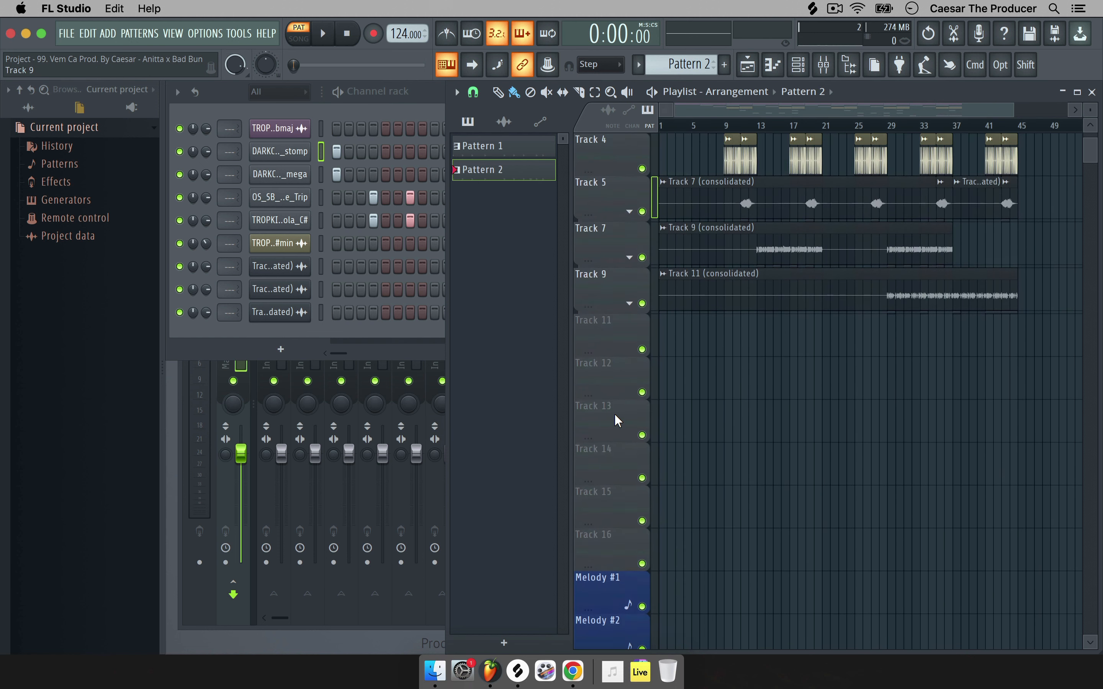
scroll(616, 420, up, 3)
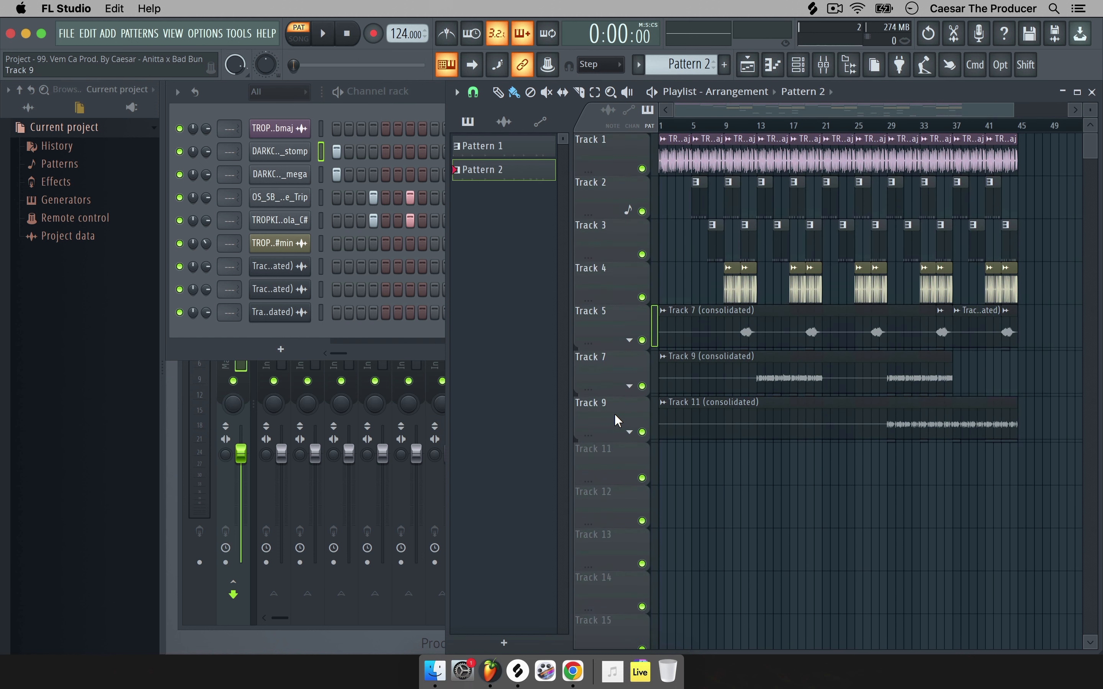
scroll(616, 421, down, 10)
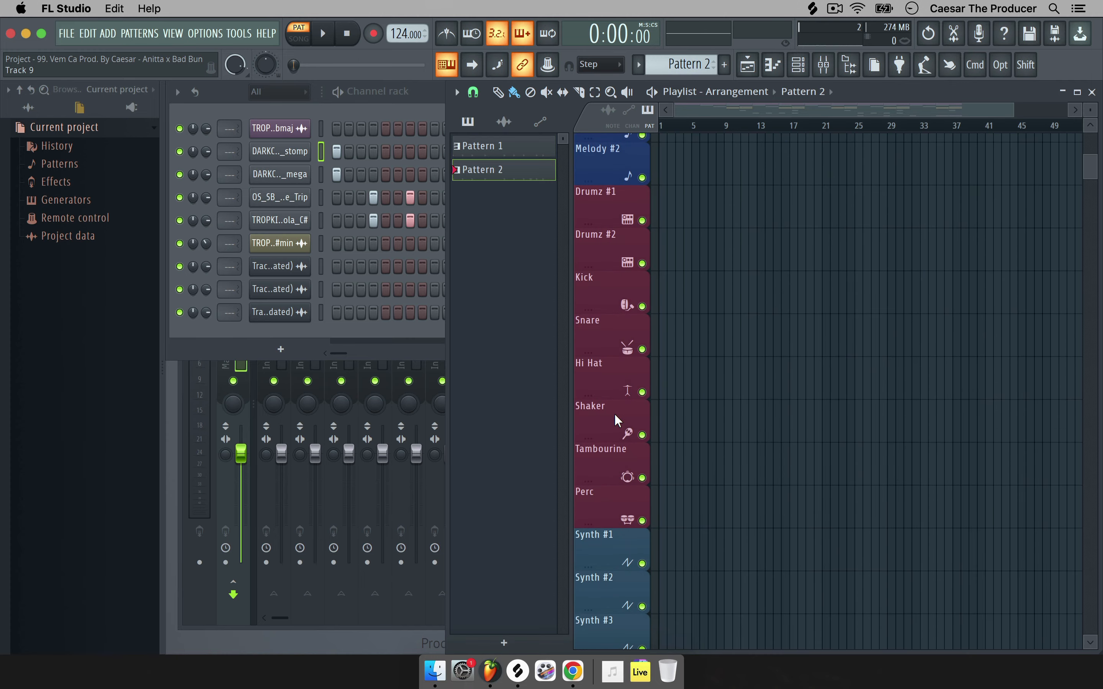
scroll(616, 420, up, 4)
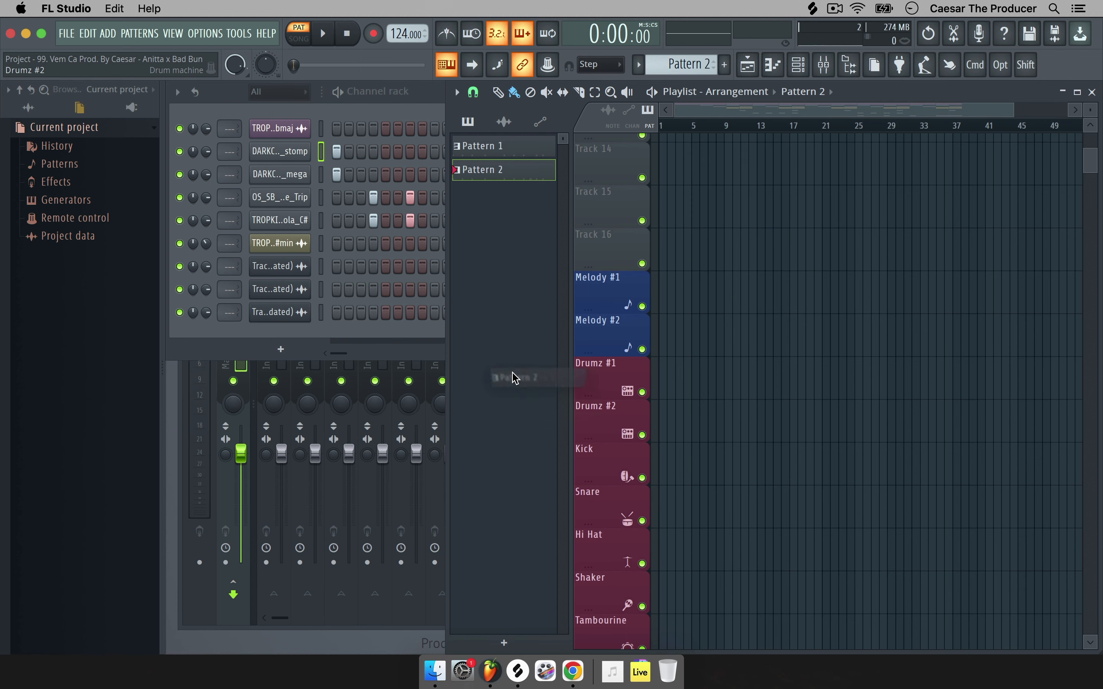
key(Return)
scroll(524, 179, up, 10)
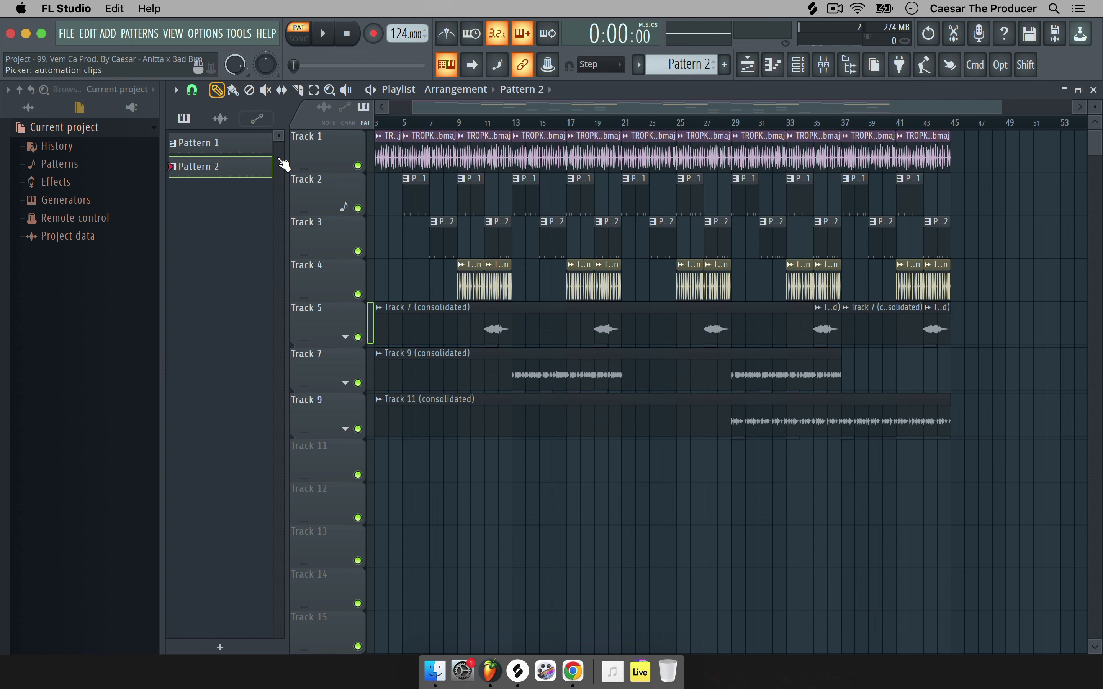
Examine the named, color-coded template tracks in the playlist, from Melody #1 down to Purchase Tag.
scroll(587, 496, down, 10)
scroll(587, 496, up, 10)
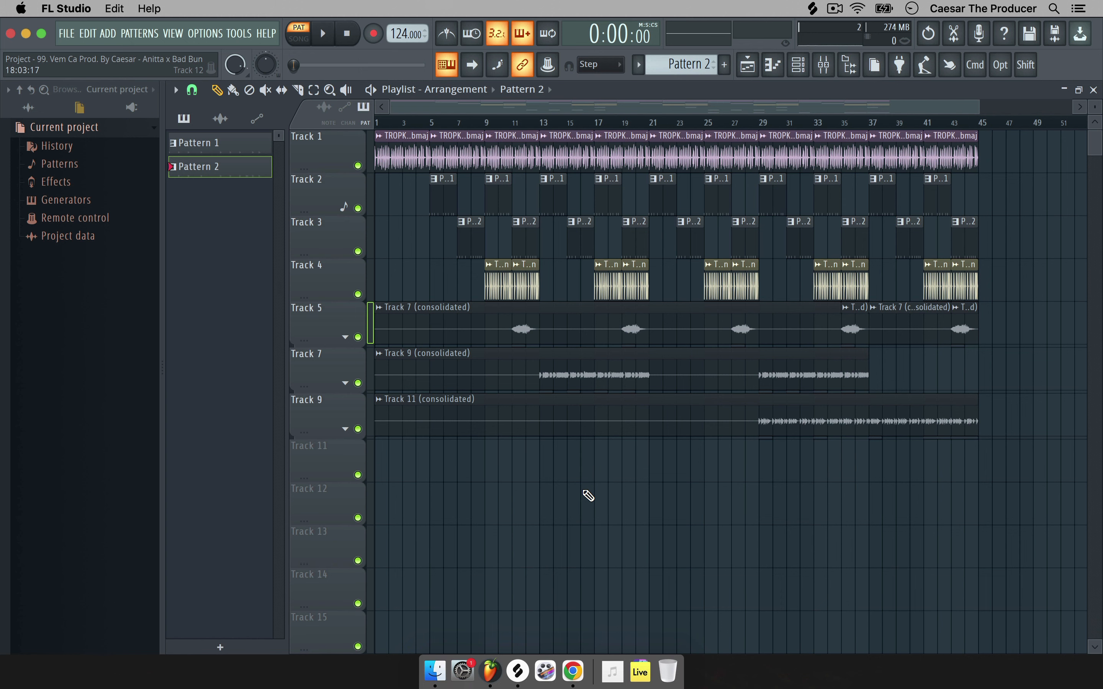
scroll(588, 496, down, 5)
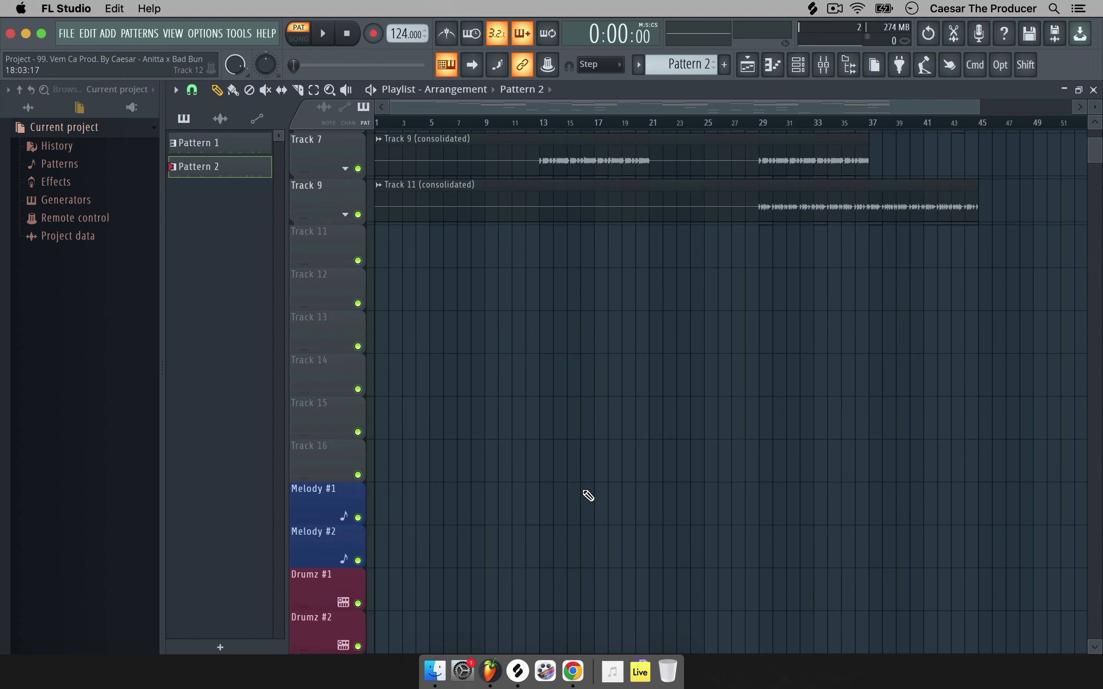
scroll(365, 499, down, 20)
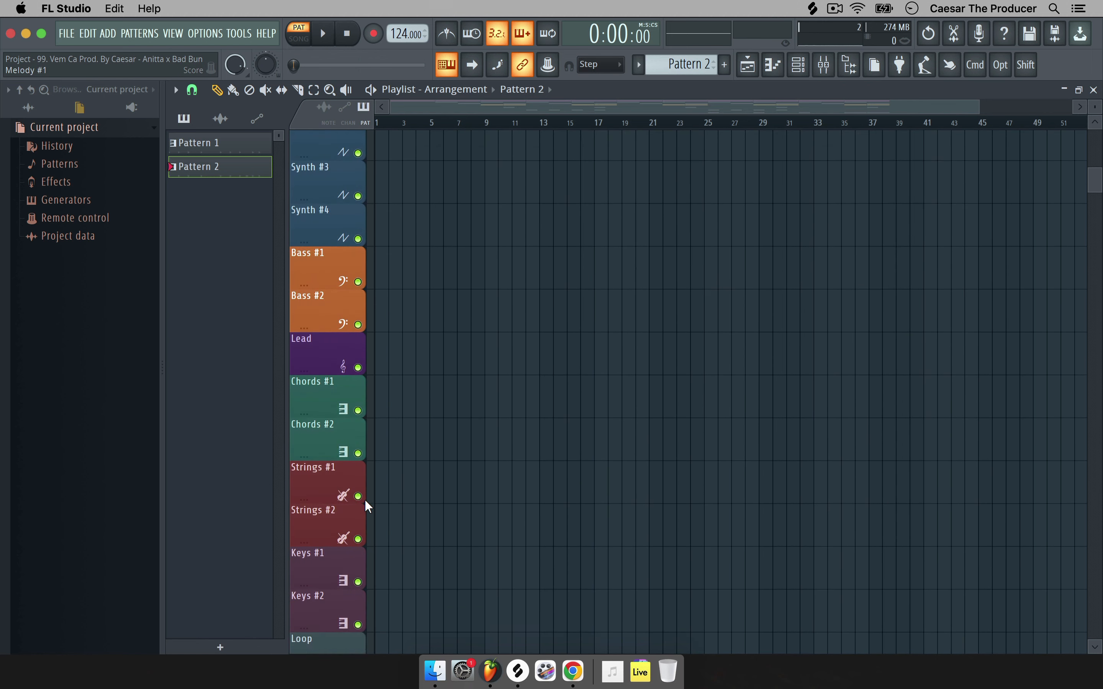
scroll(364, 500, down, 5)
scroll(364, 500, up, 3)
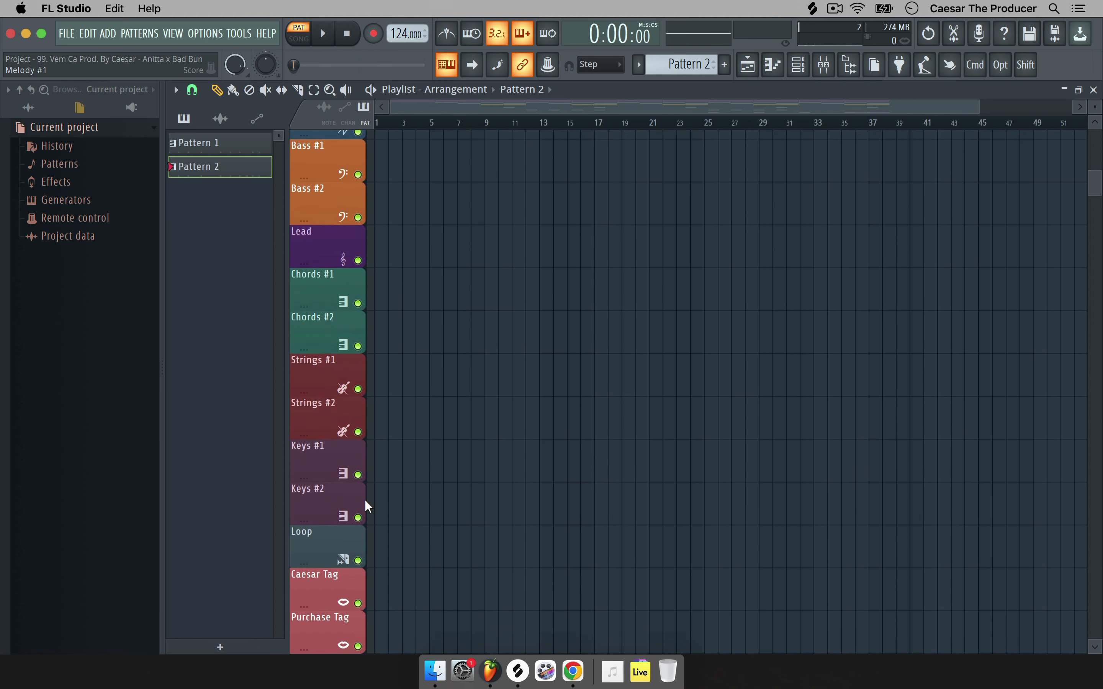
scroll(366, 502, up, 20)
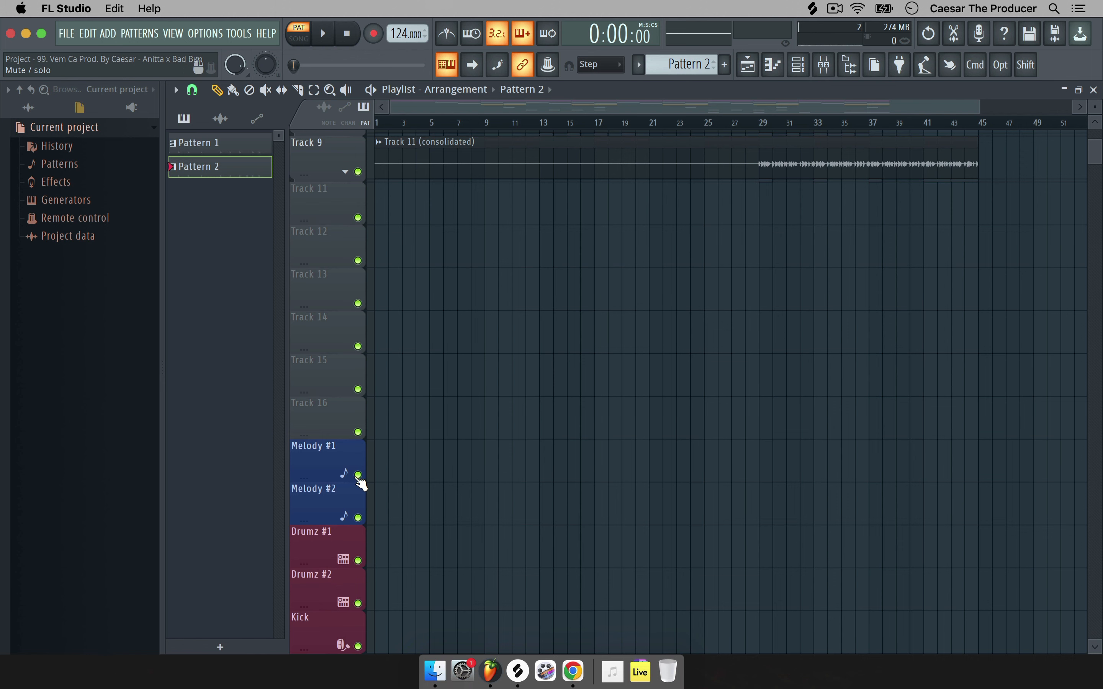
scroll(360, 484, up, 8)
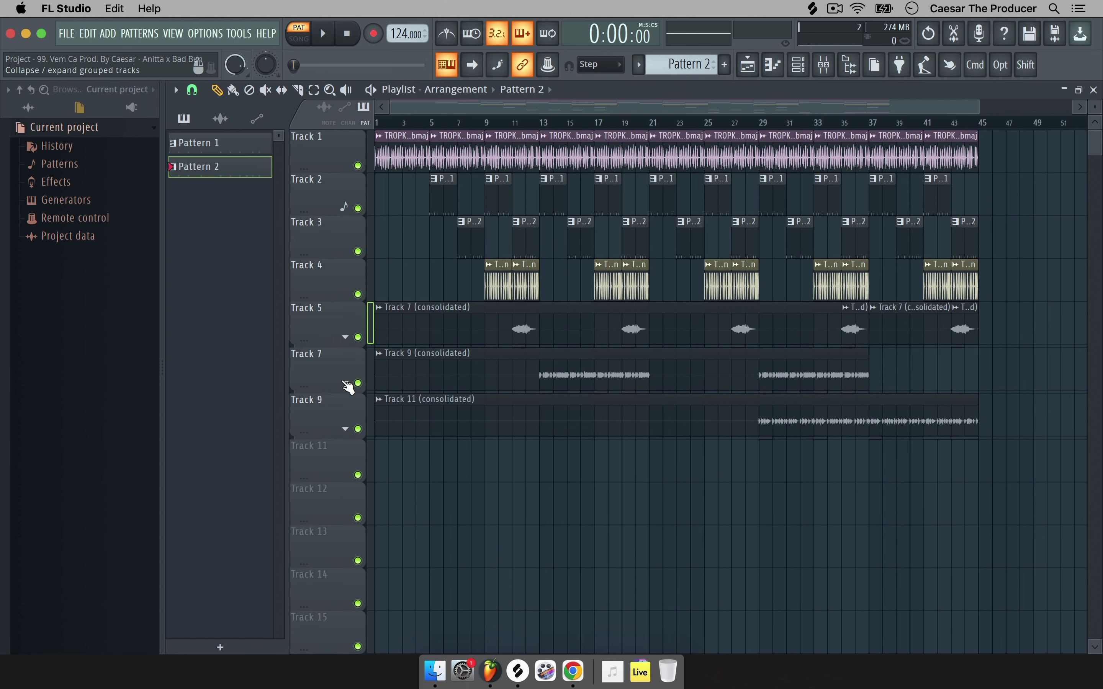
Expand the Track 7 group to view the grouped Track 8, and collapse it again.
click(346, 384)
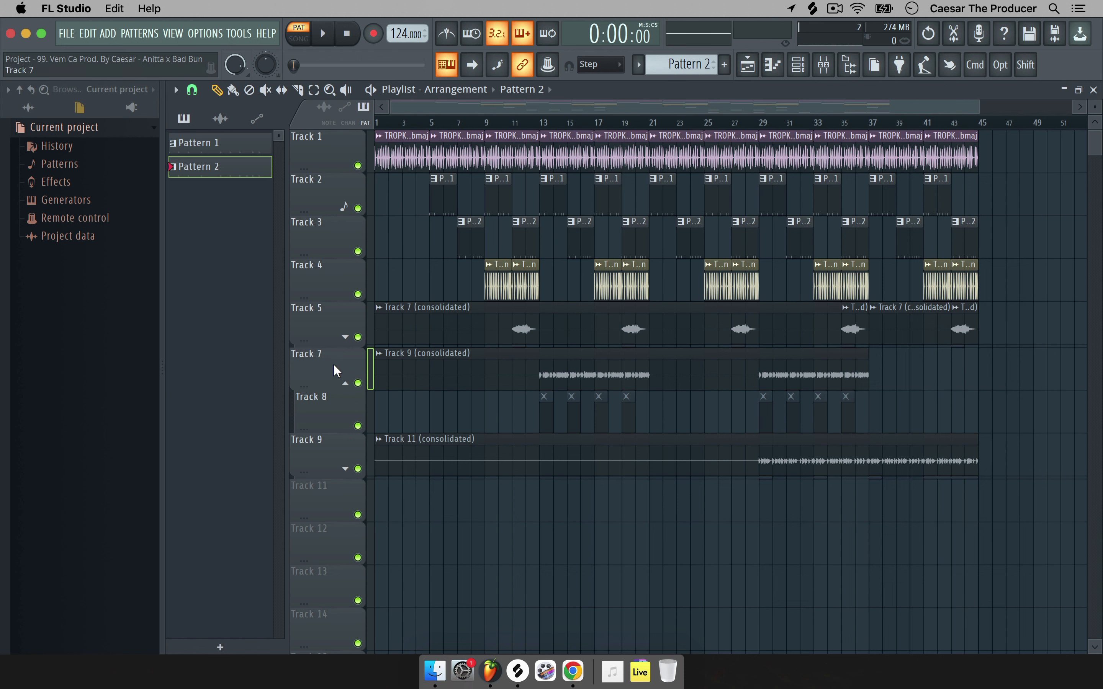
click(345, 383)
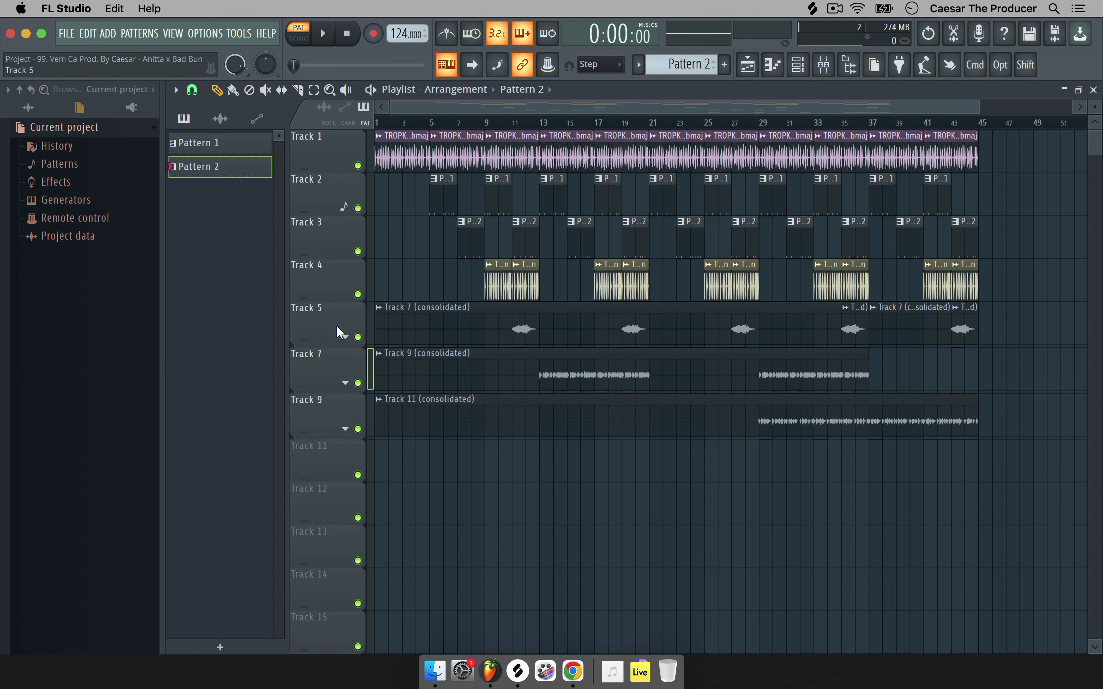
scroll(336, 326, down, 4)
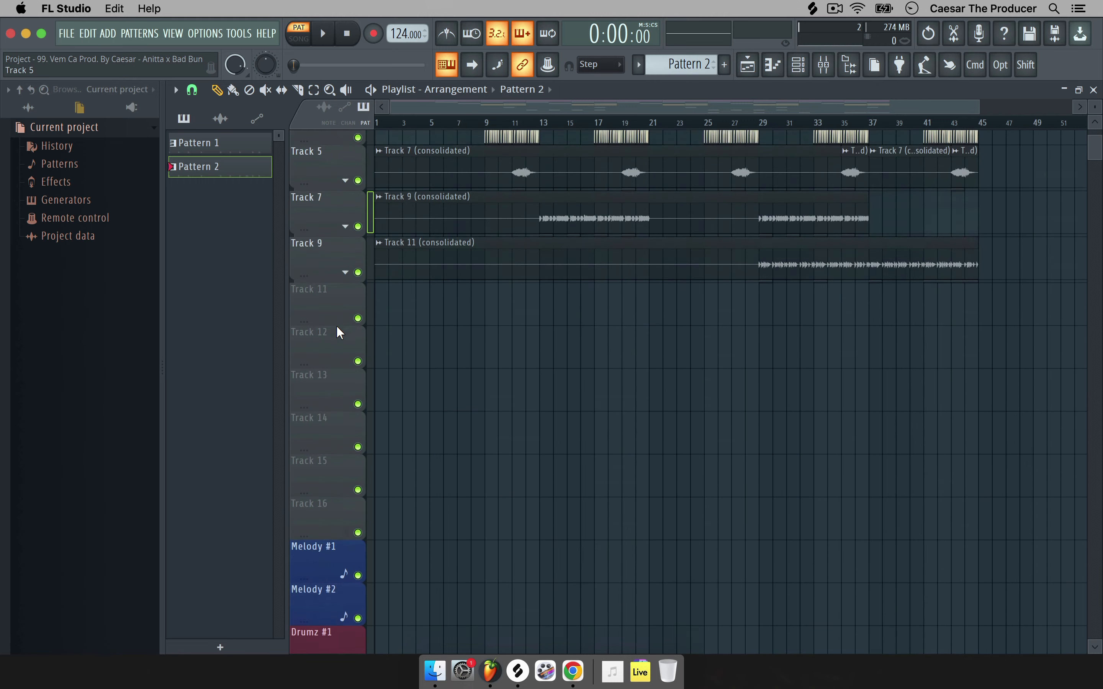
scroll(336, 326, down, 1)
scroll(340, 328, up, 6)
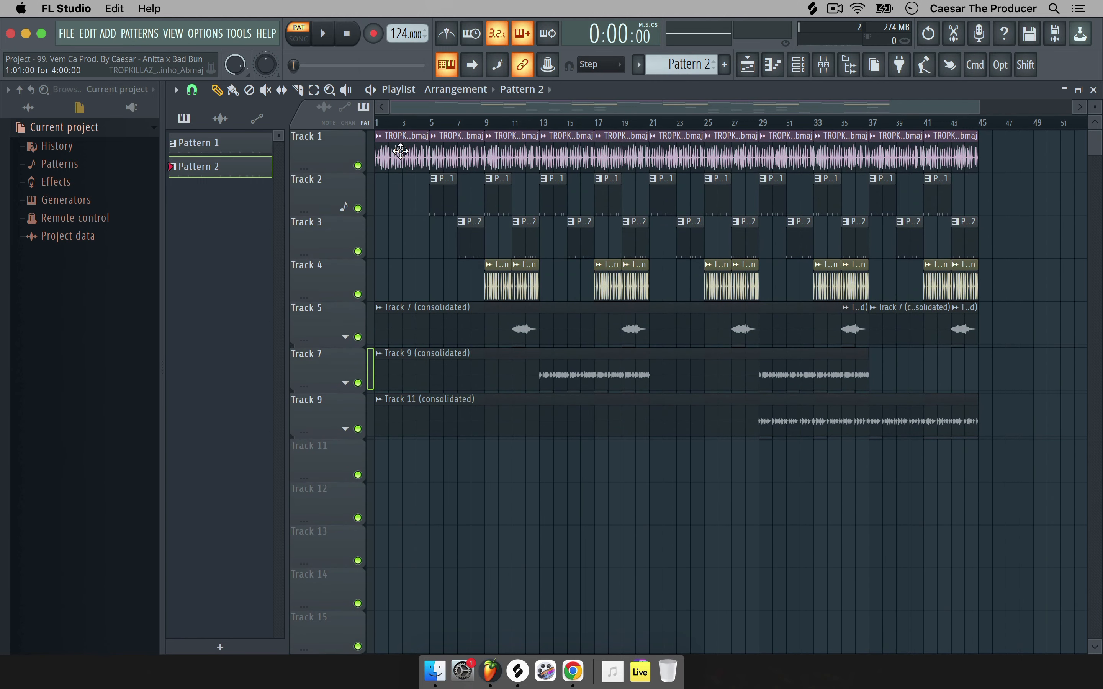
Auto name Track 1 after the trumpet loop clip it contains.
click(335, 141)
right_click(321, 136)
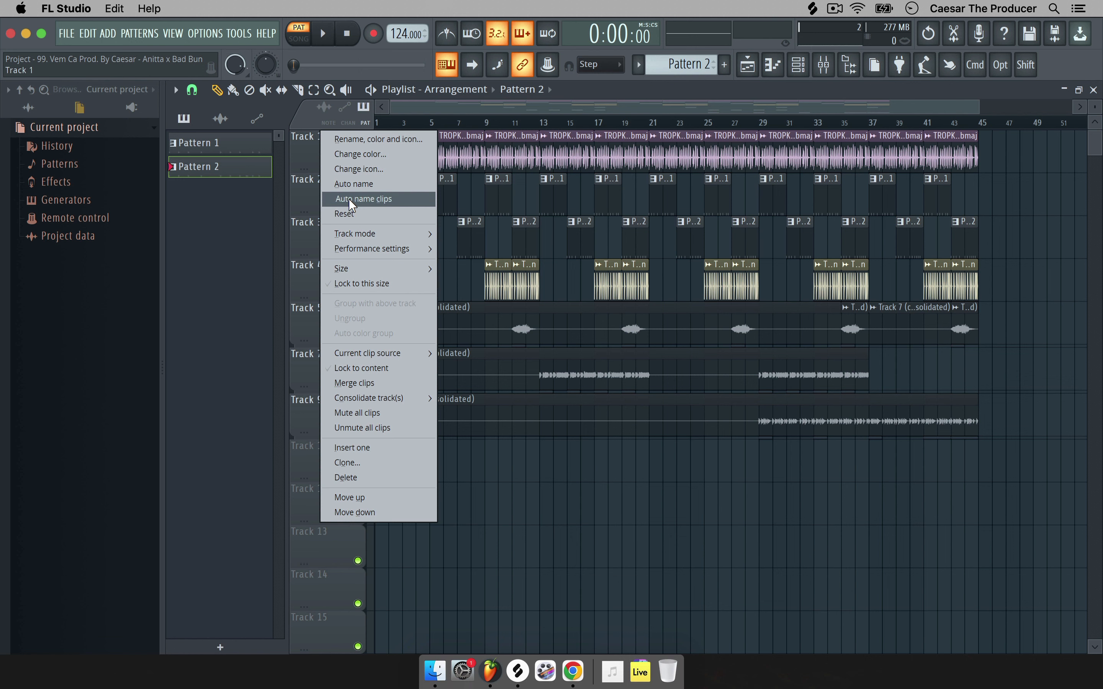
click(312, 140)
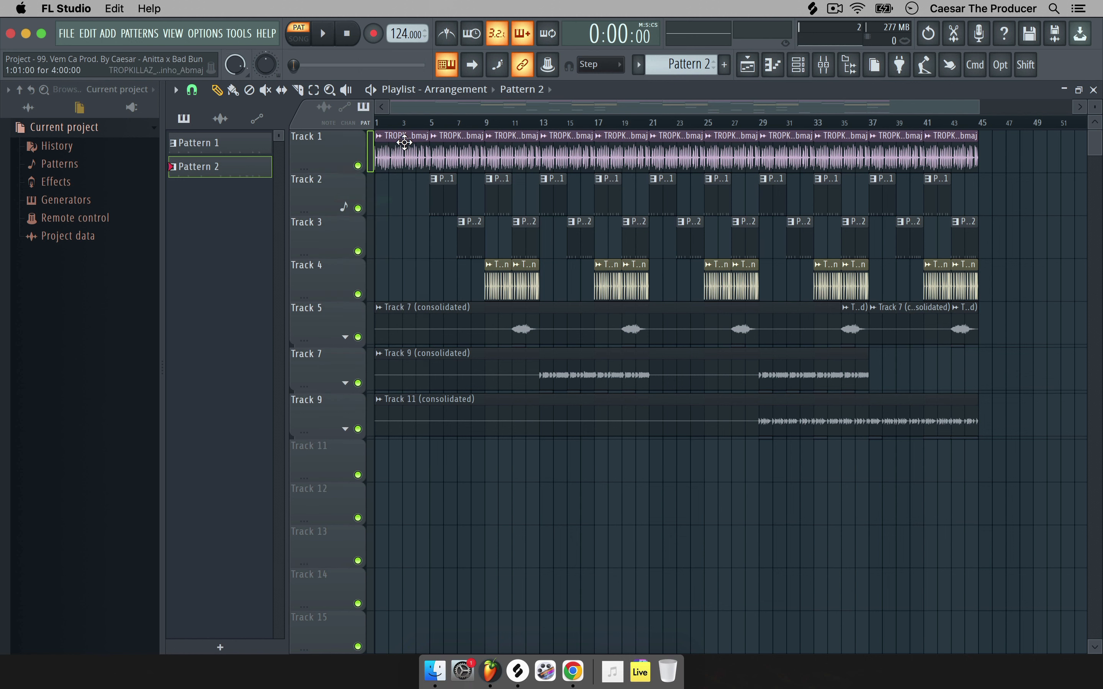
right_click(331, 151)
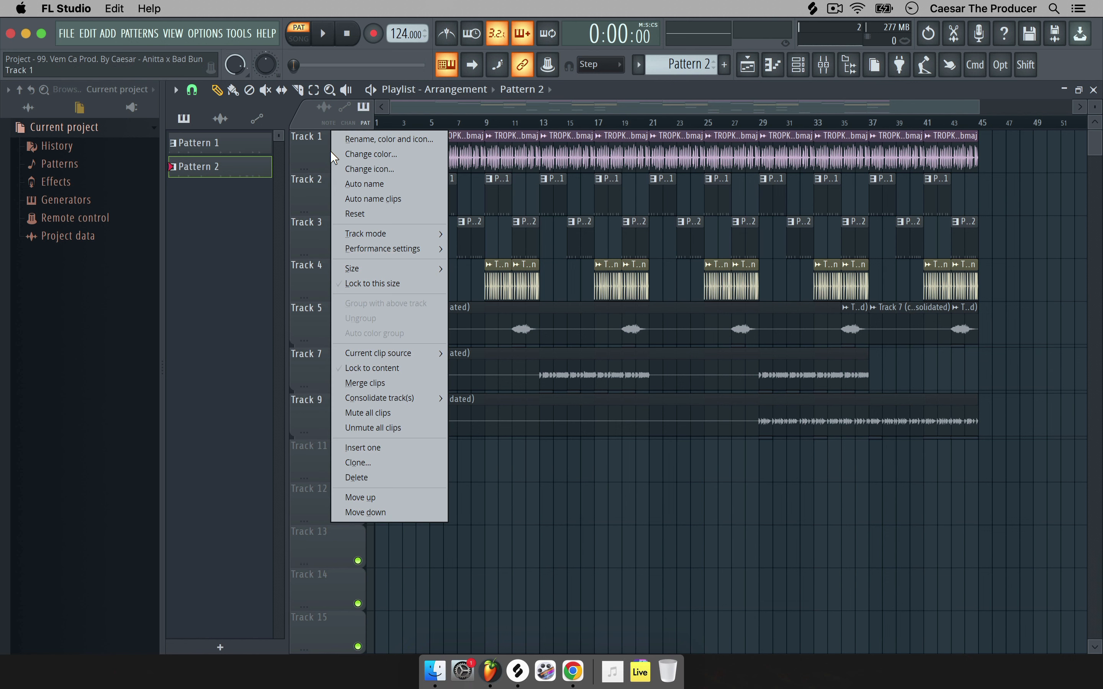
click(300, 146)
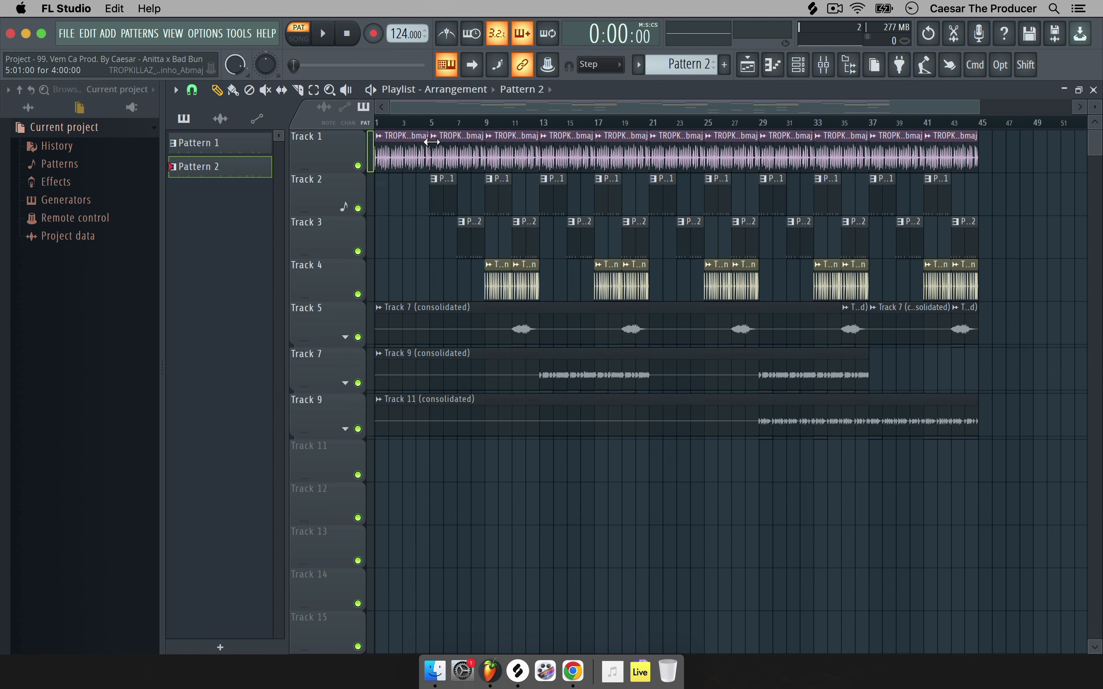
right_click(329, 148)
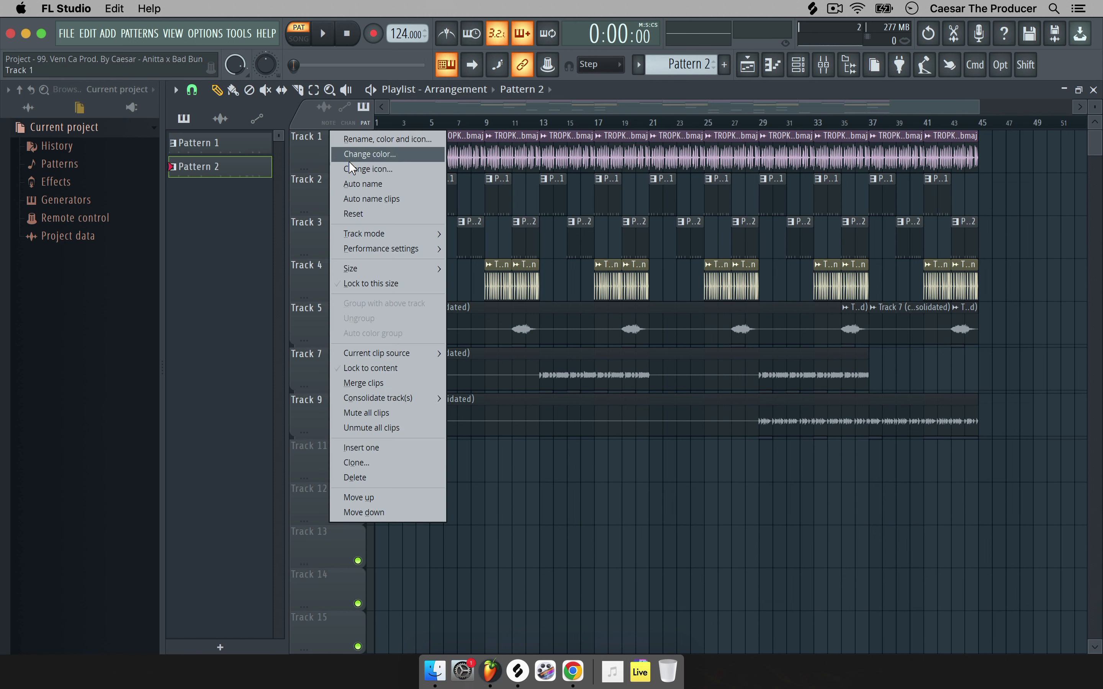
click(353, 185)
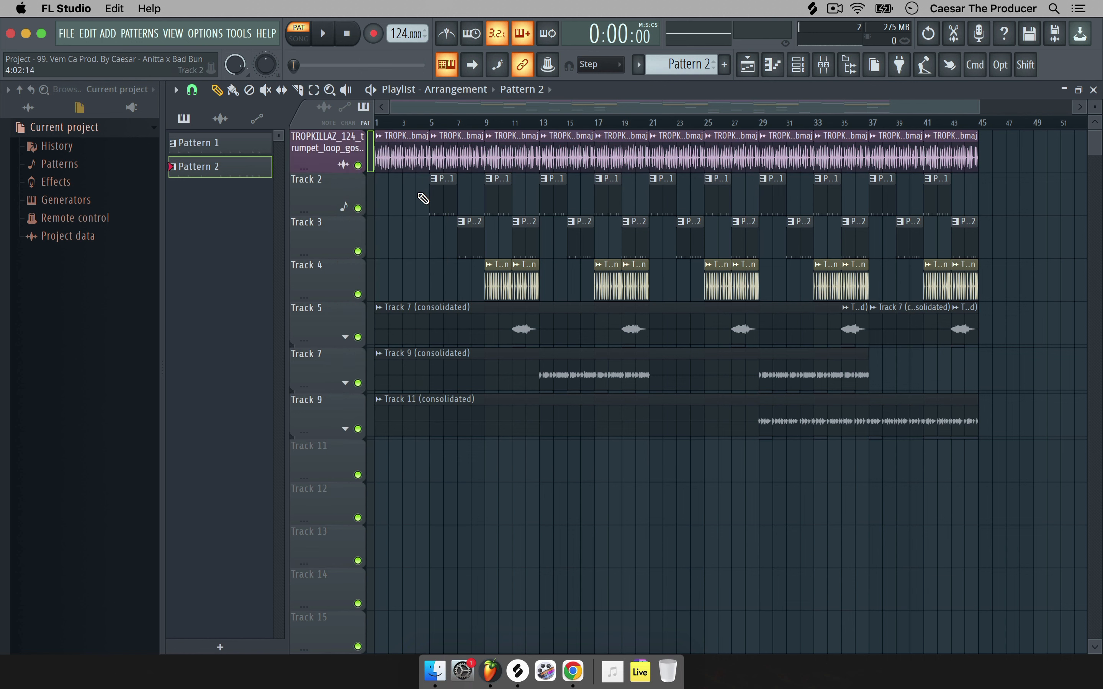
Move the Drumz #1 track up the playlist to sit directly below the trumpet loop track.
scroll(344, 391, down, 10)
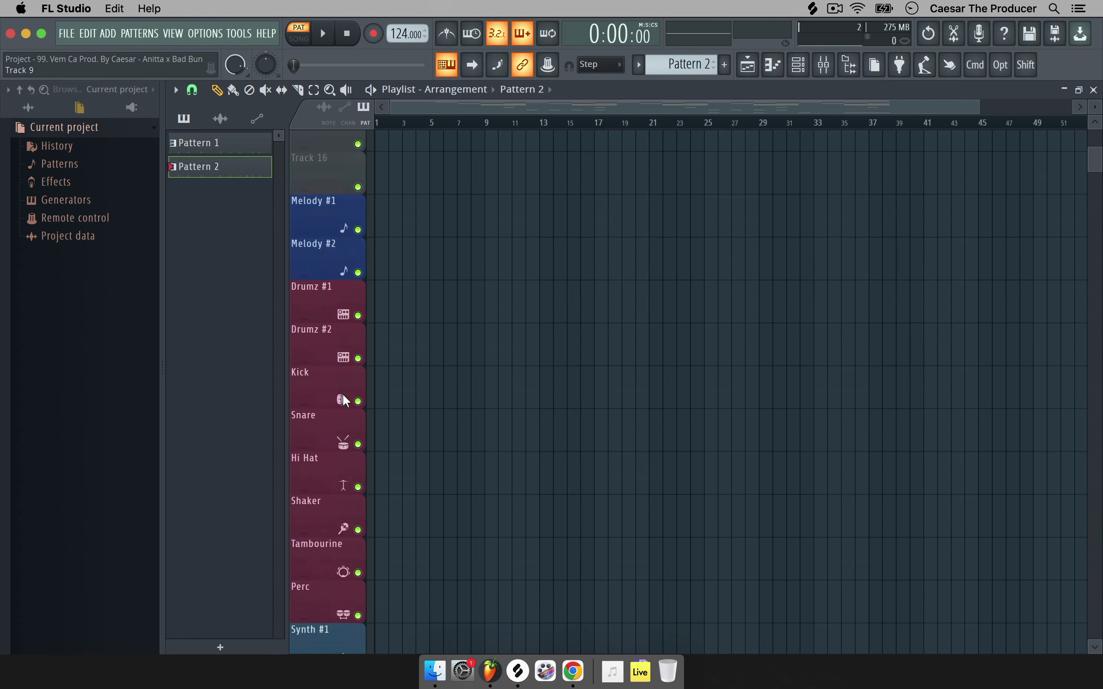
drag(325, 361, 325, 328)
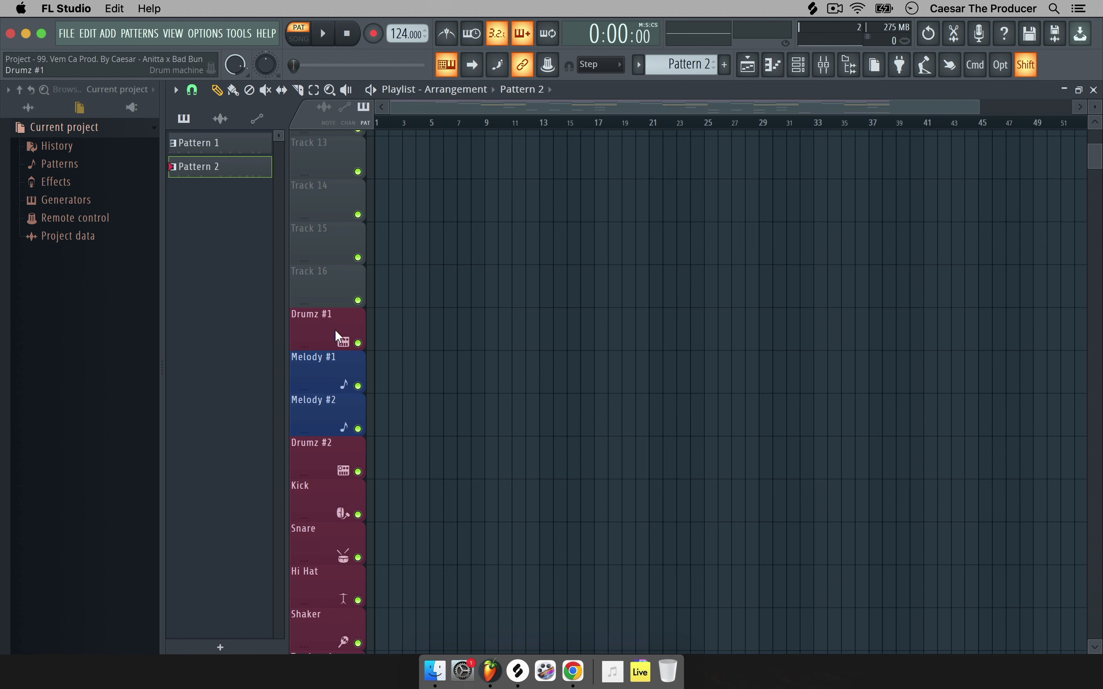
drag(334, 329, 338, 291)
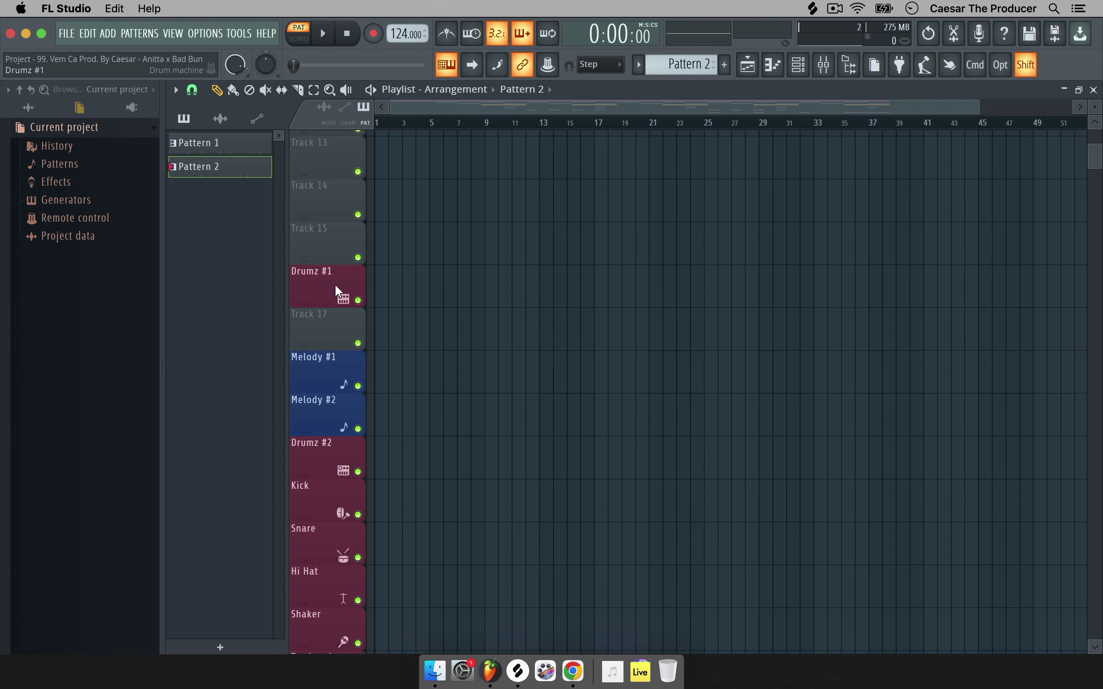
drag(335, 285, 334, 192)
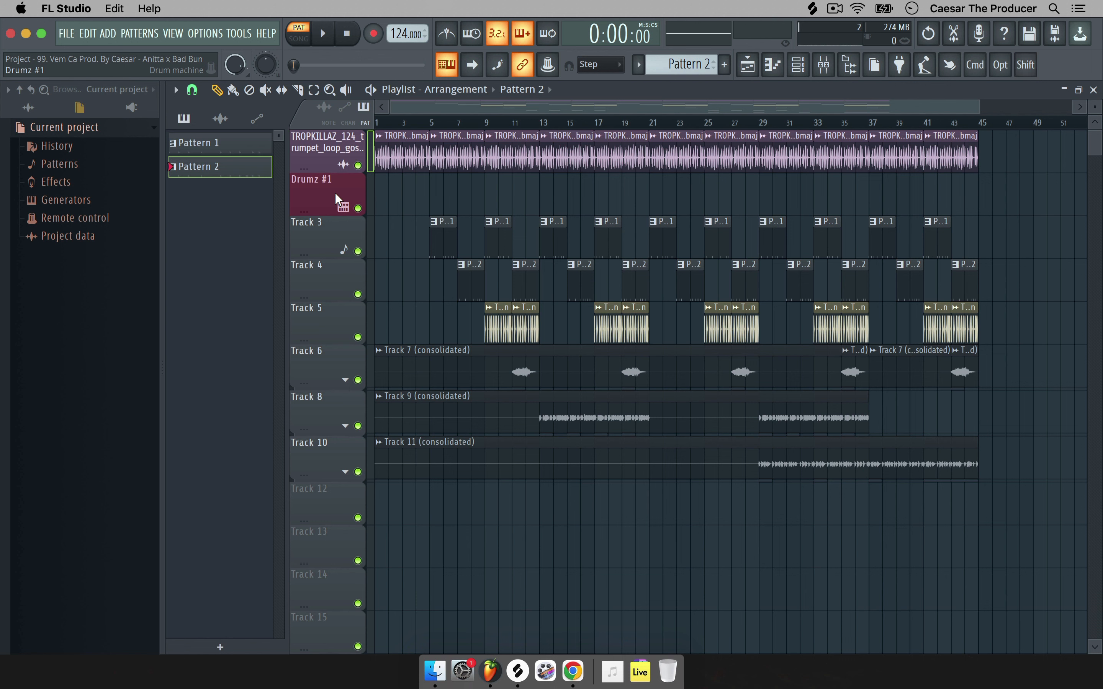
Move all Pattern 1 clips from Track 3 up onto the Drumz #1 track.
click(336, 232)
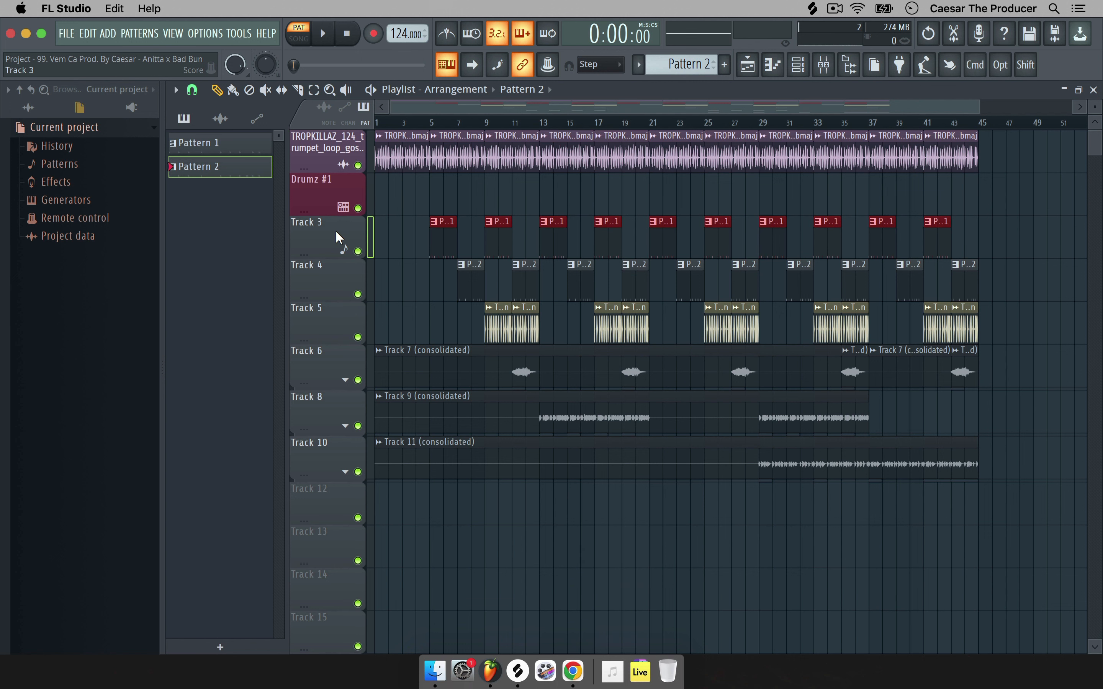
key(super)
key(shift+Up)
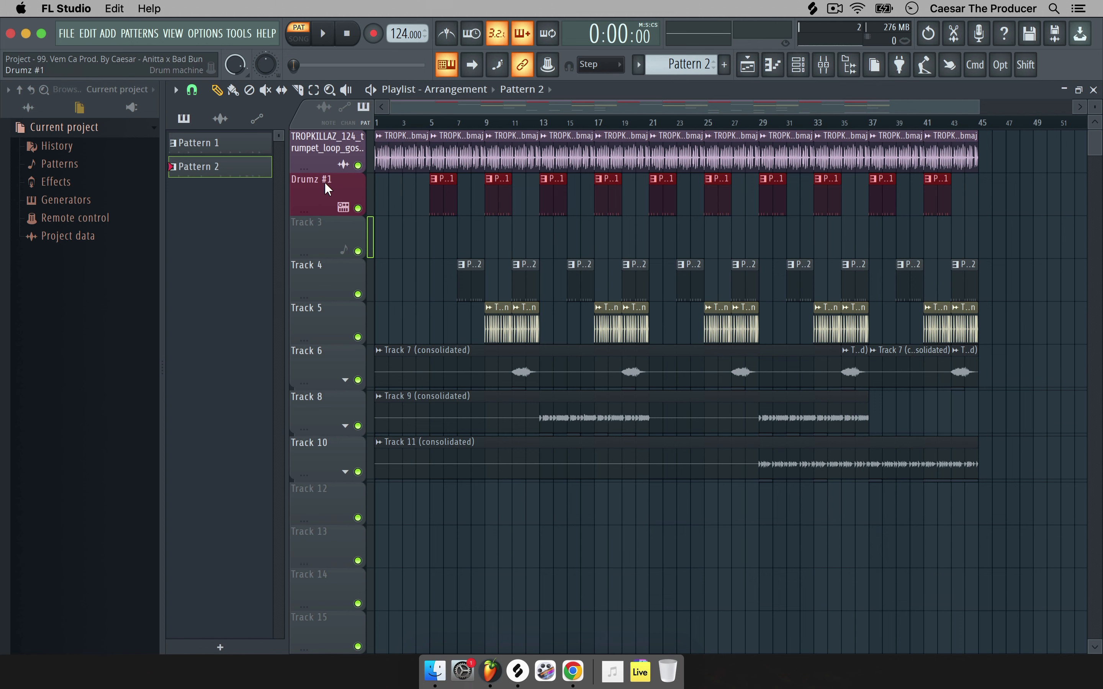
Move the Drumz #2 track up directly below Drumz #1 and shift all Pattern 2 clips up onto it.
scroll(328, 441, down, 5)
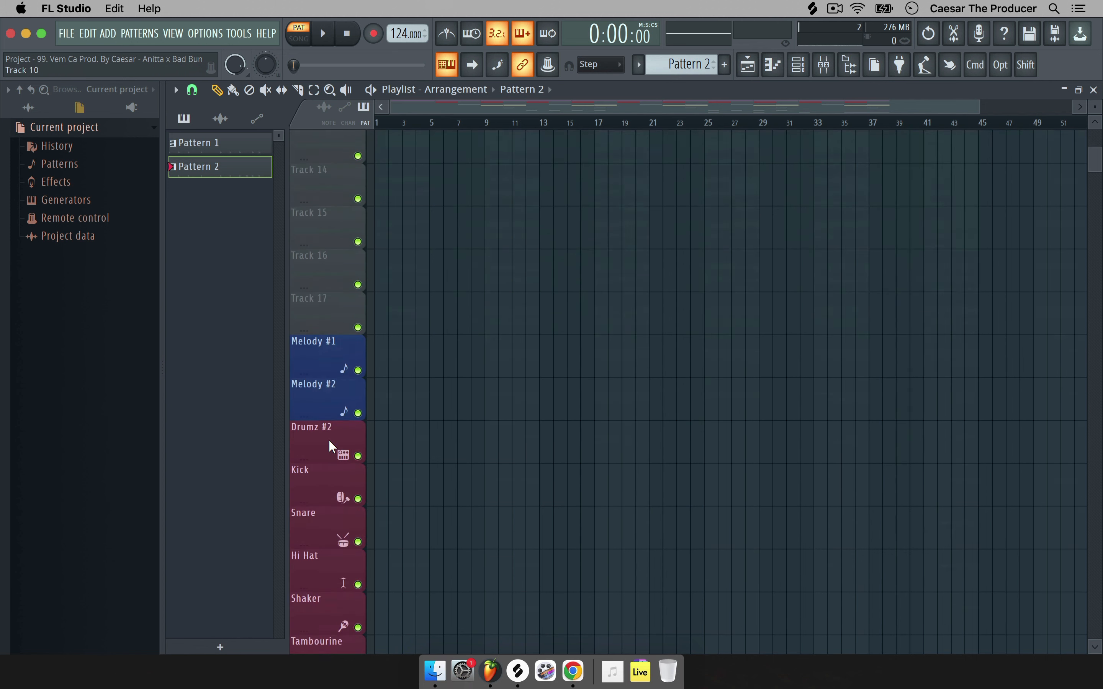
drag(327, 376, 325, 198)
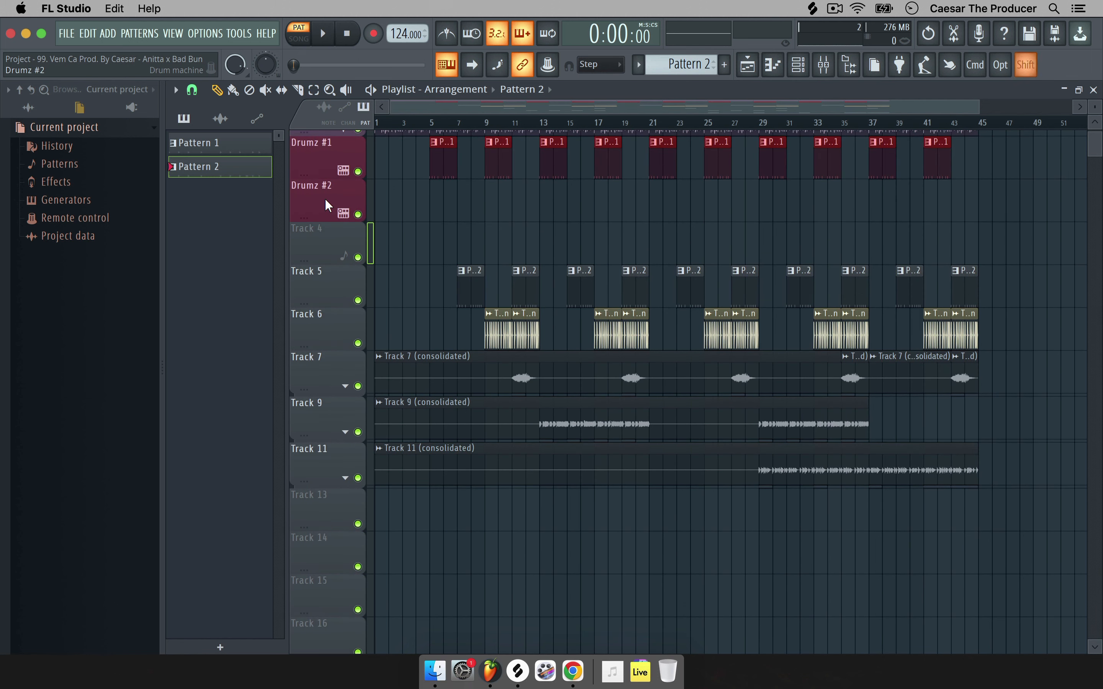
click(330, 284)
key(shift+Up)
key(shift+Up)
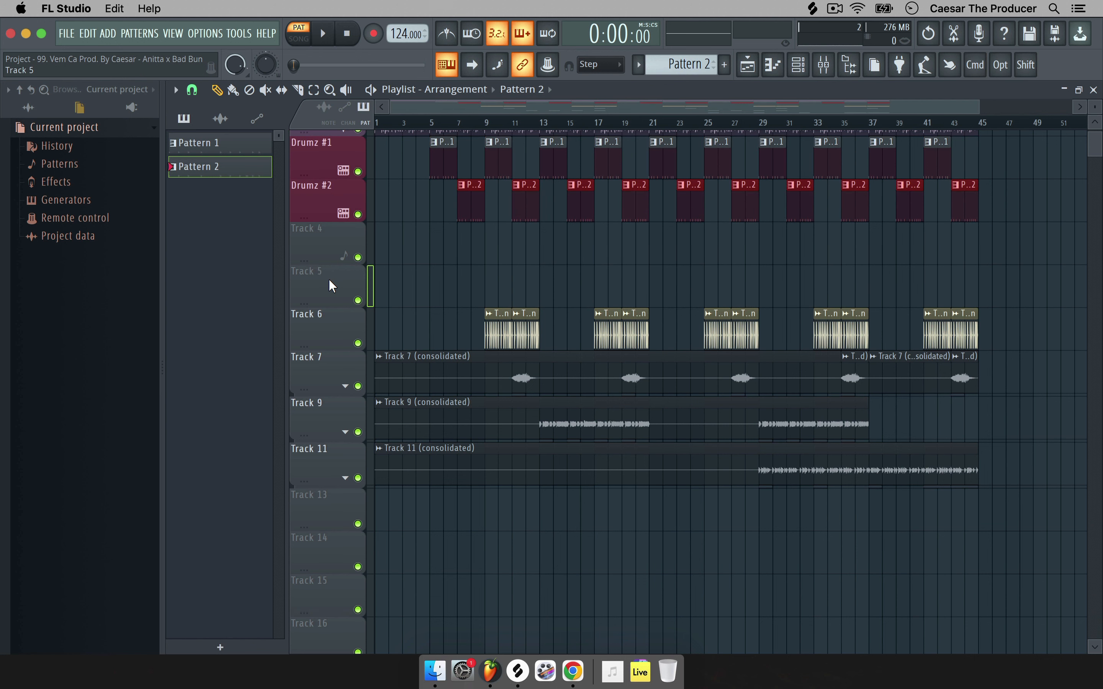
Auto name the pattern clips on Drumz #1 and Drumz #2 after their tracks.
click(215, 141)
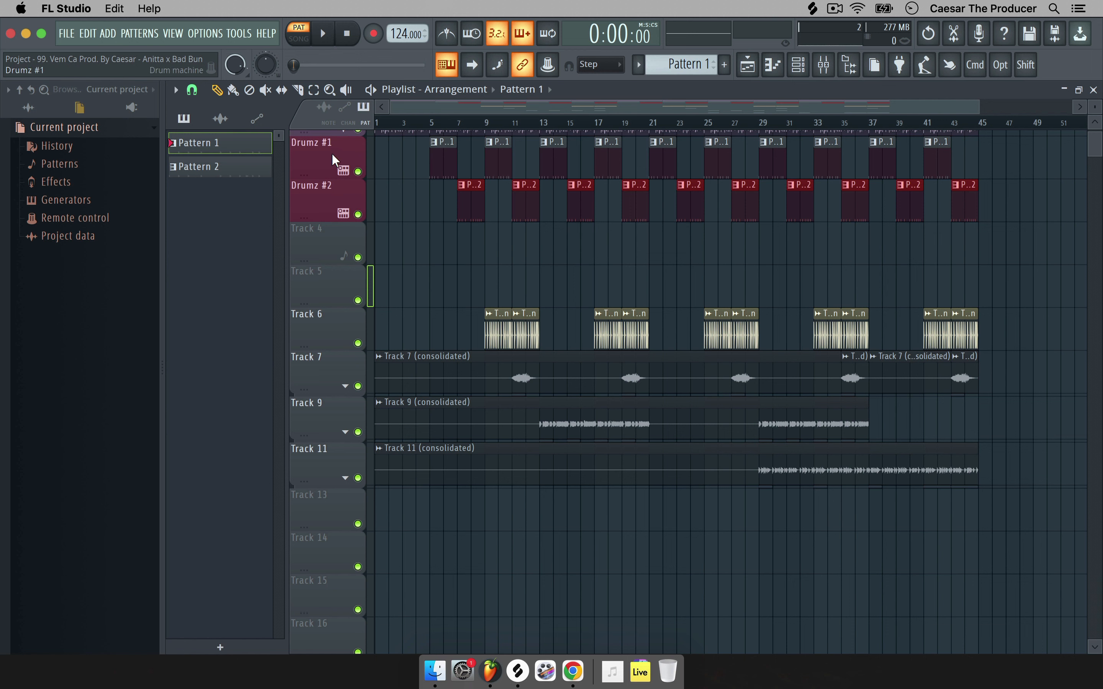
right_click(341, 153)
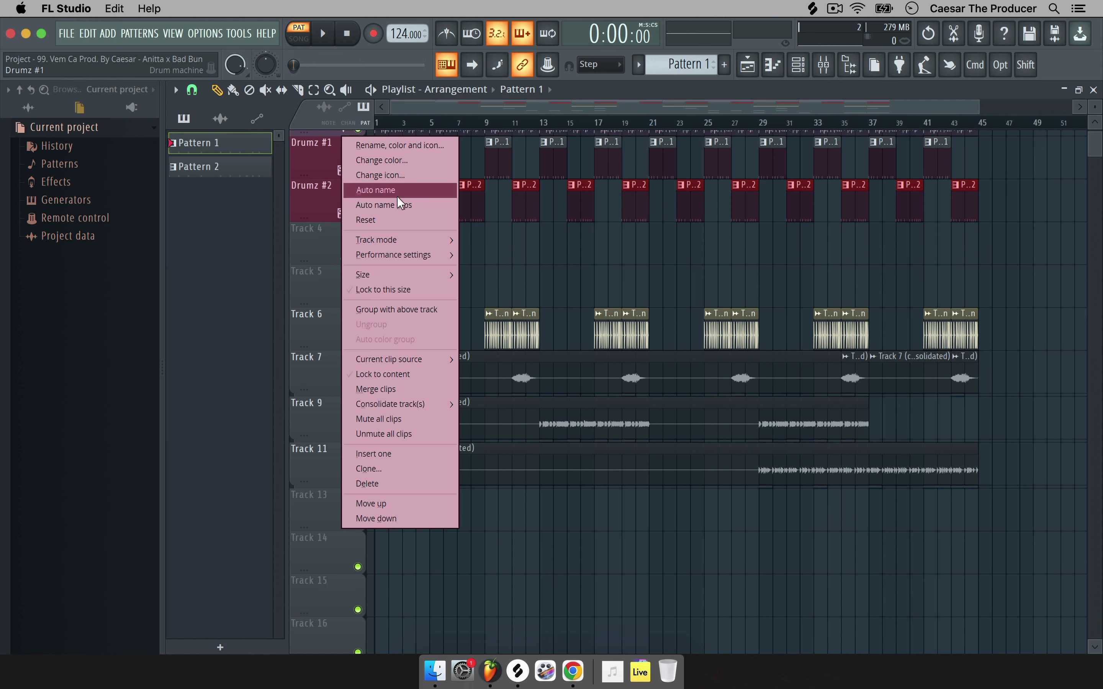
click(309, 141)
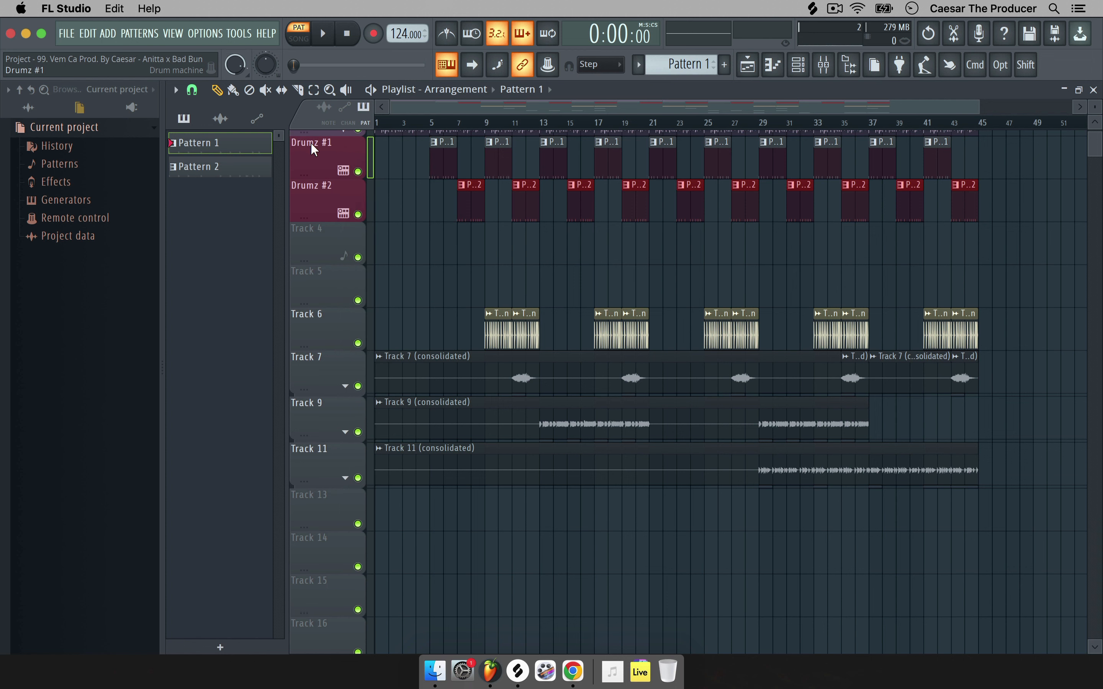
right_click(341, 148)
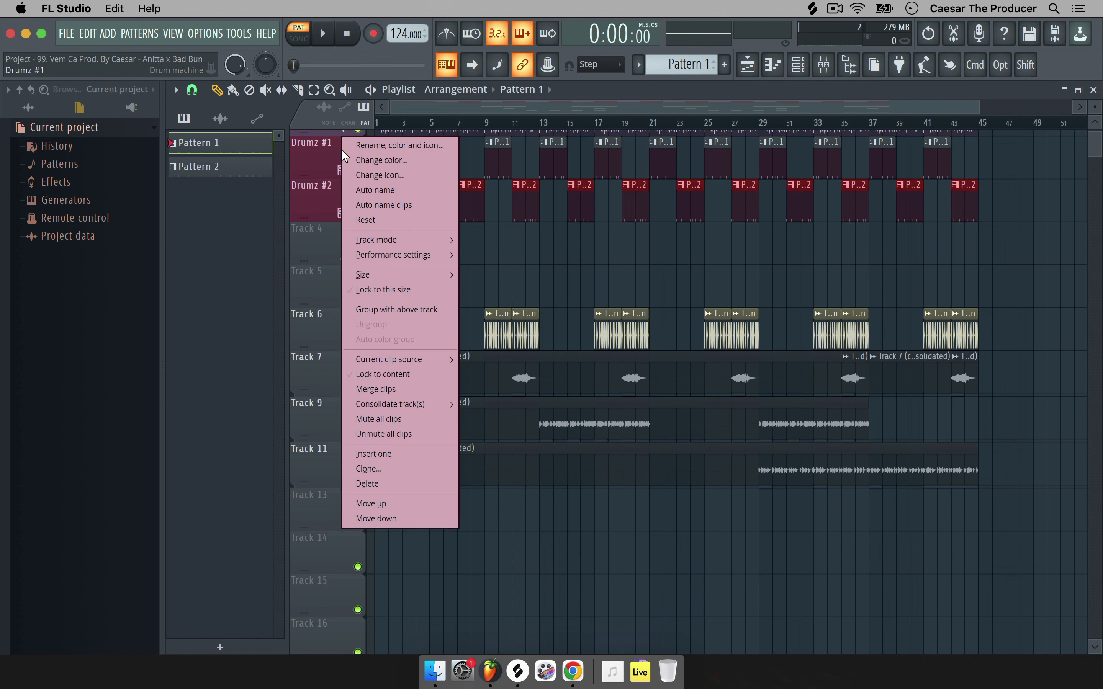
click(368, 200)
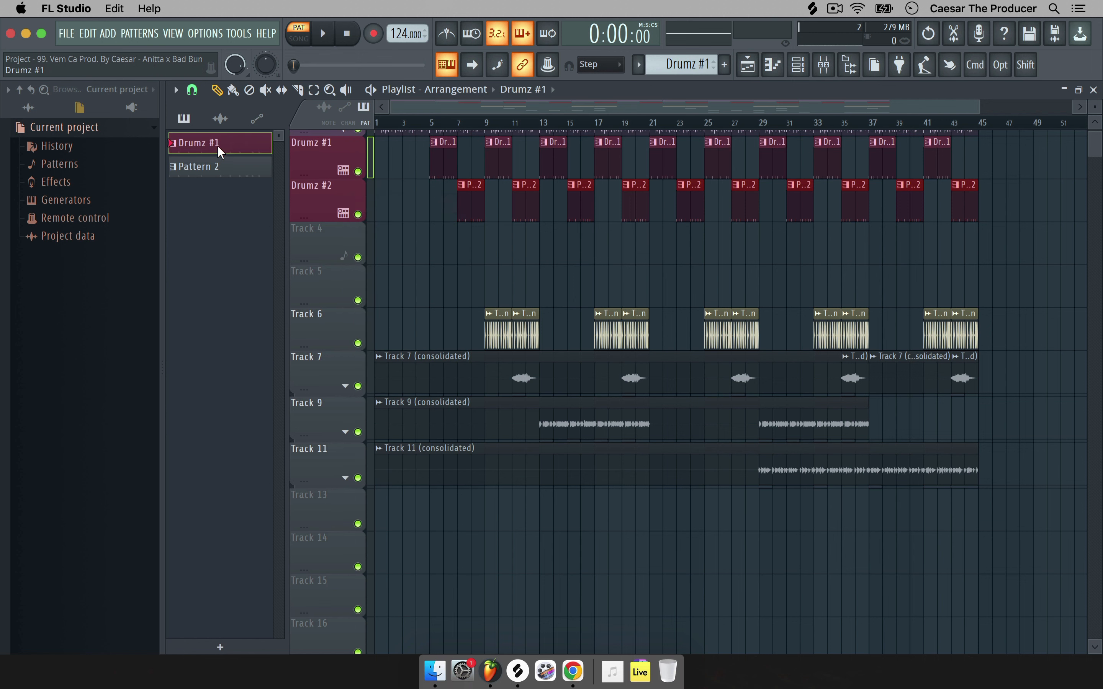
right_click(326, 197)
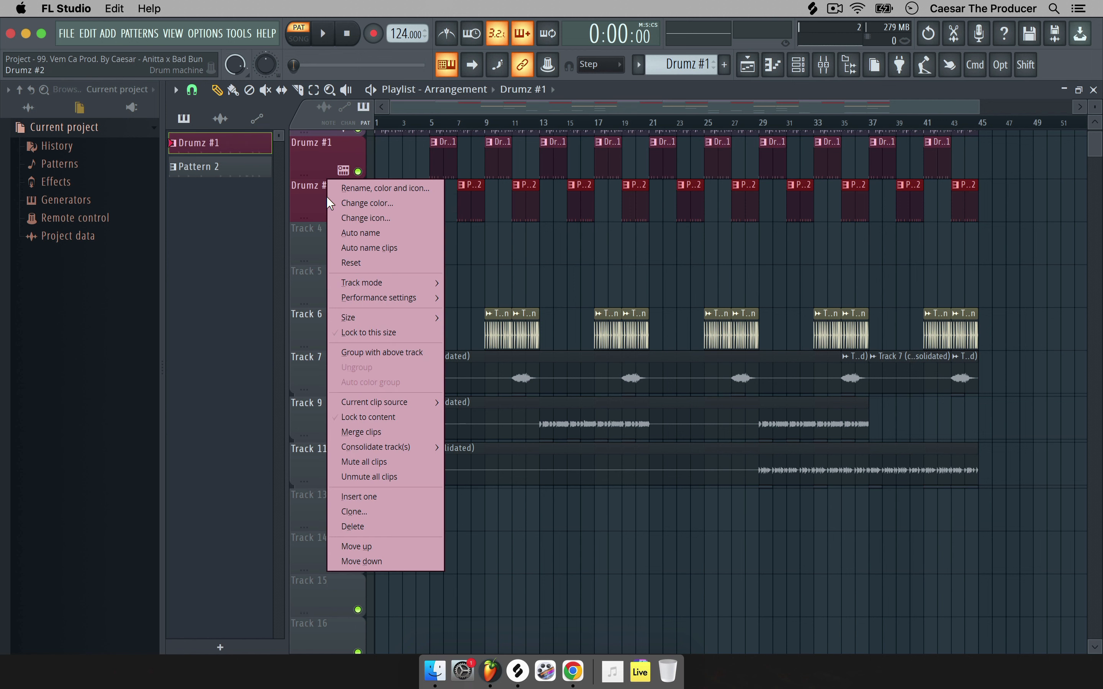
click(388, 242)
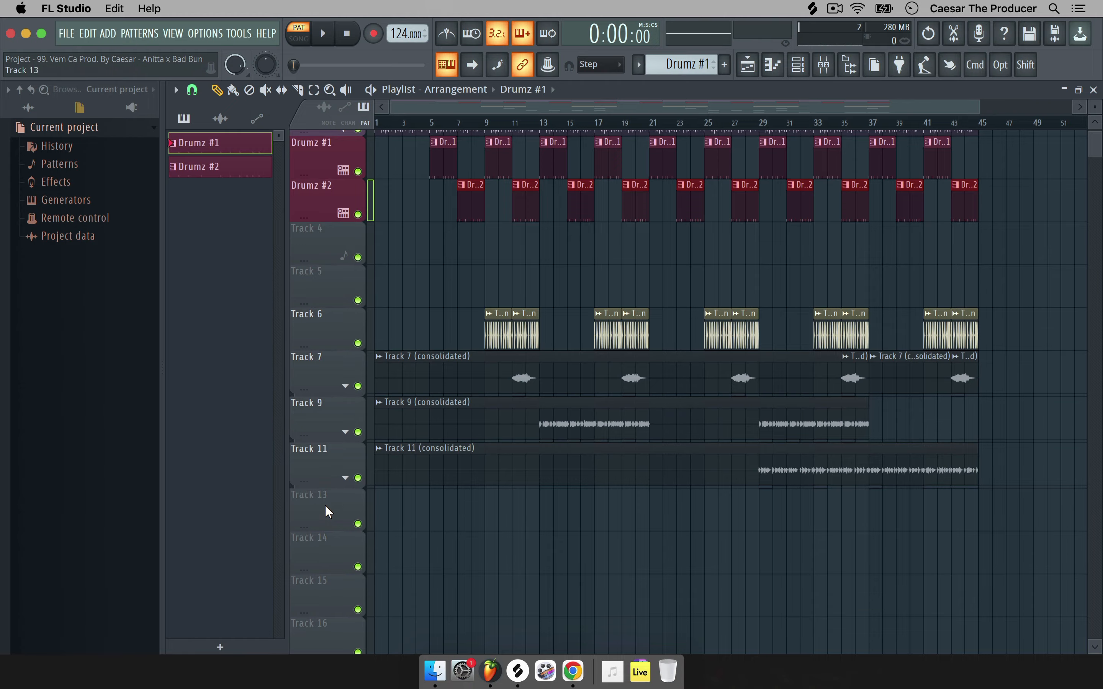
Move the Chords #1 template track up the playlist to sit directly below Drumz #2.
scroll(325, 505, down, 6)
scroll(325, 506, up, 7)
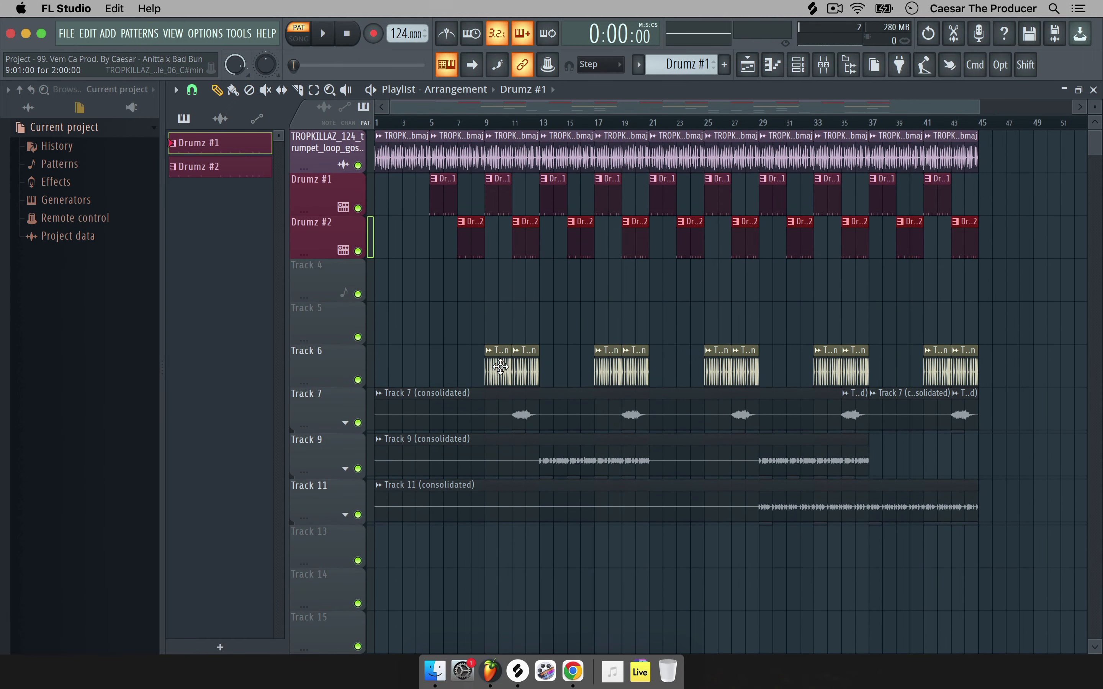
scroll(327, 490, down, 1)
scroll(327, 489, down, 20)
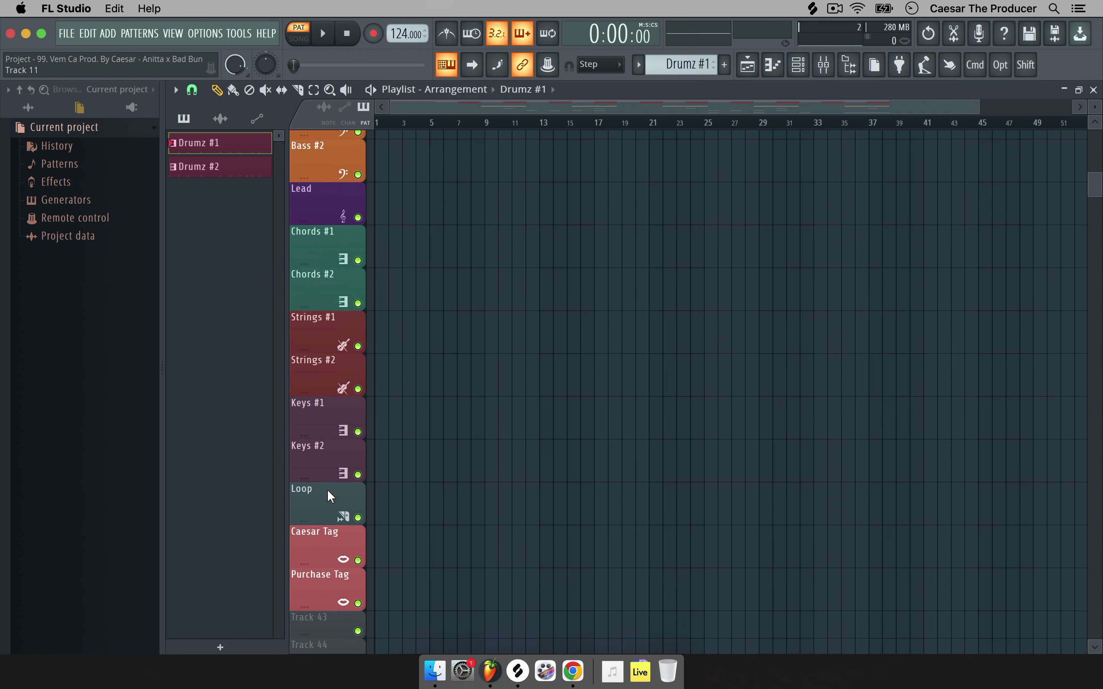
scroll(327, 489, up, 4)
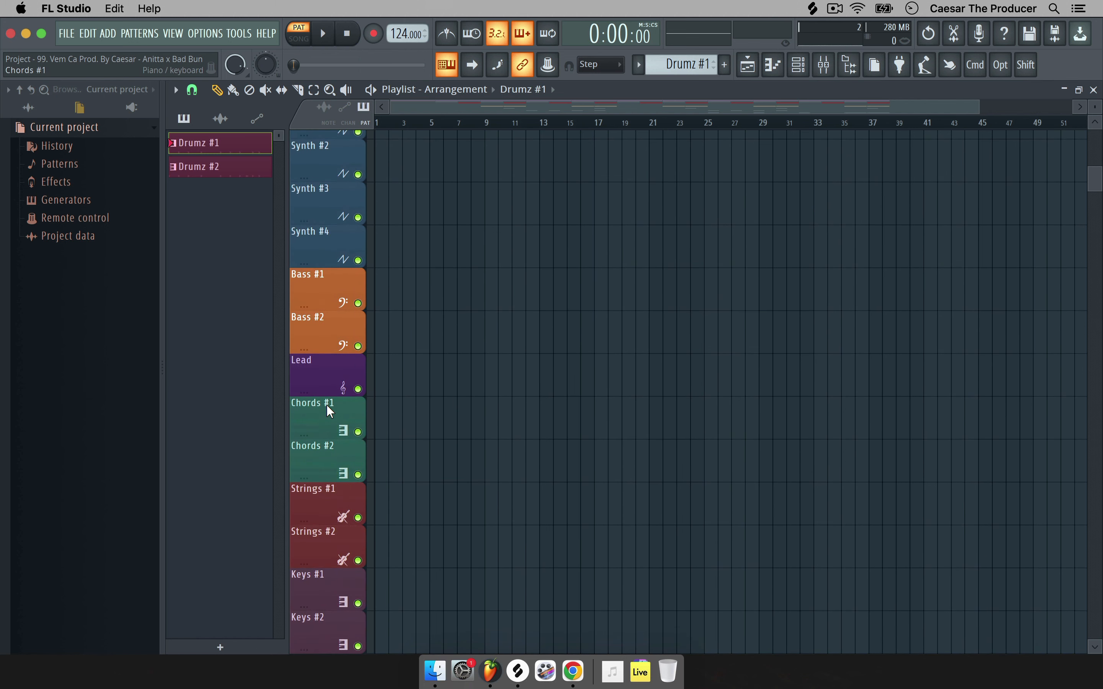
drag(327, 405, 327, 198)
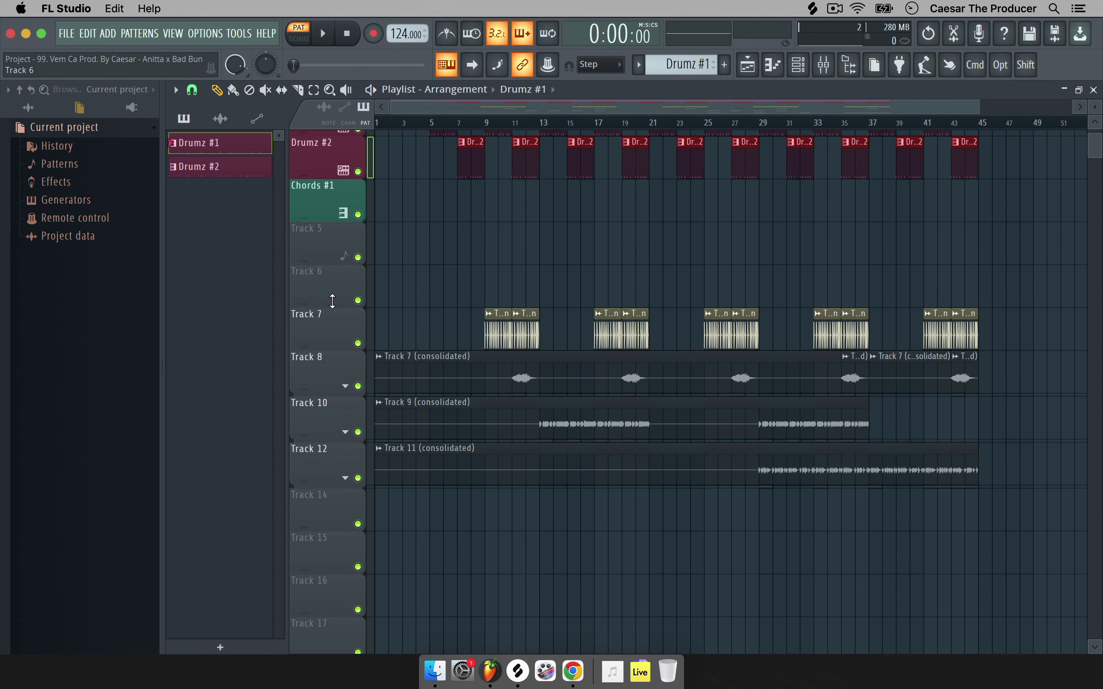
Move the beatbox loop clips from Track 7 up onto Chords #1 and auto name that track after them.
click(328, 321)
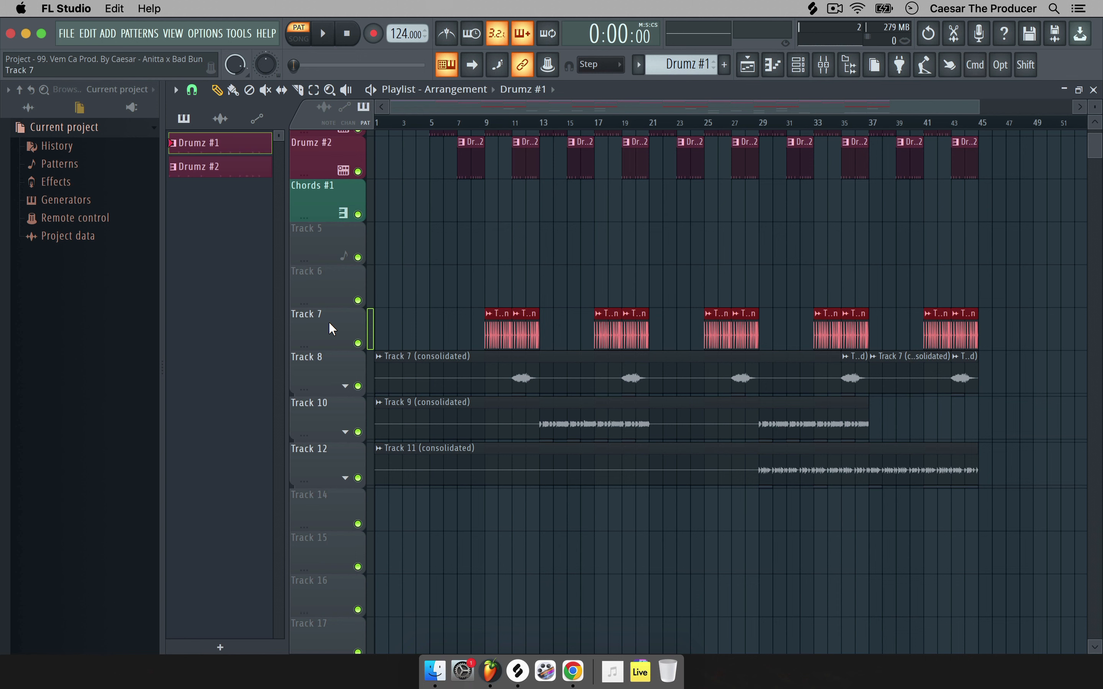
key(shift+Up)
key(shift+Up)
key(shift+Up)
scroll(352, 323, up, 2)
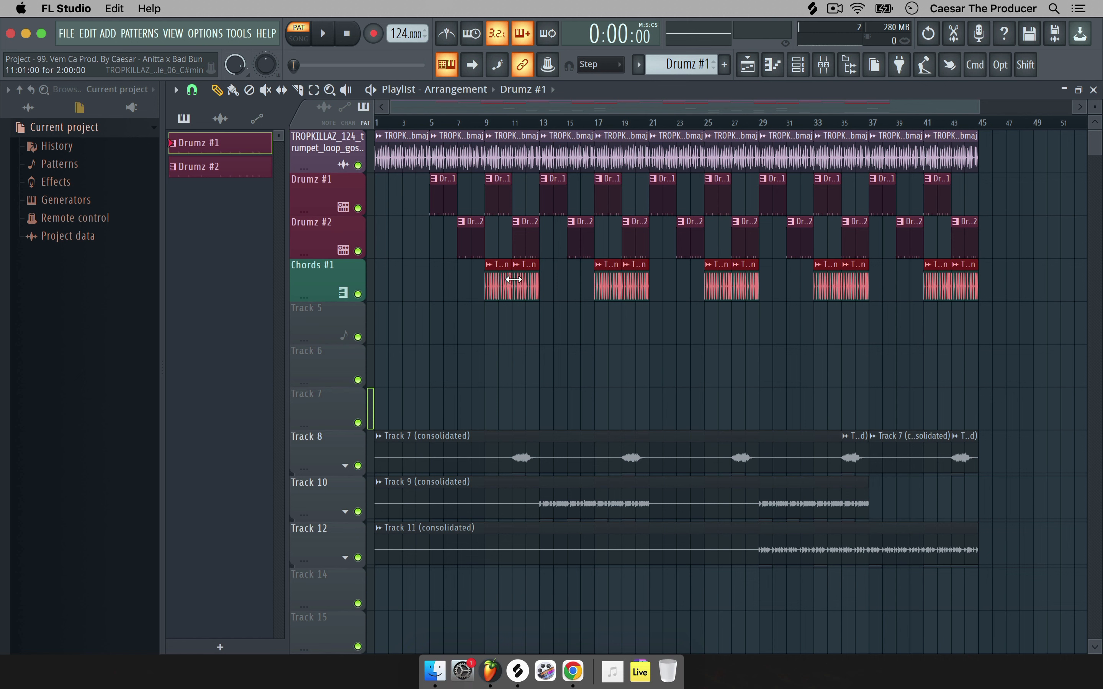
right_click(331, 272)
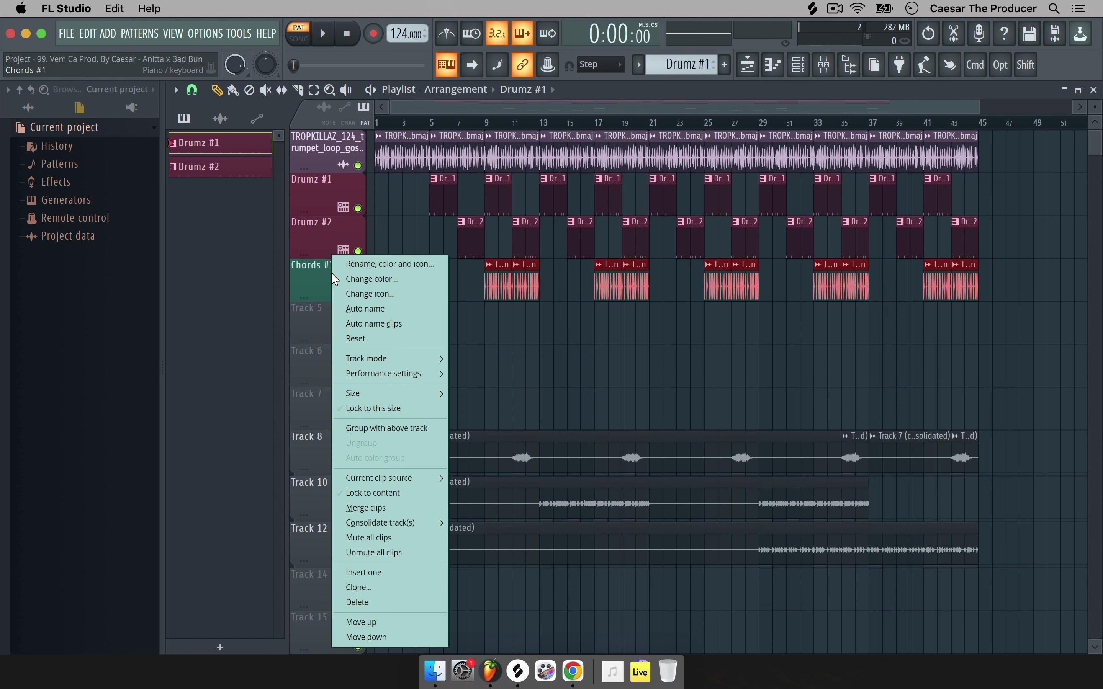
click(380, 308)
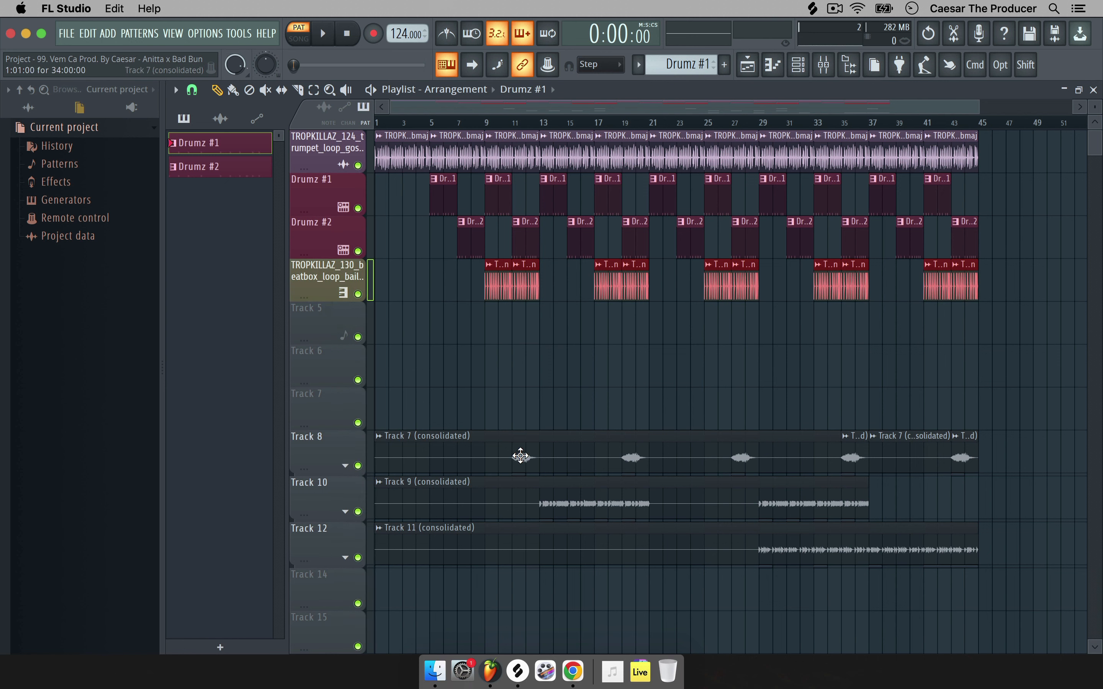
Solo Track 8 and listen to its consolidated clip from bar 11, and unmute all tracks again.
click(512, 123)
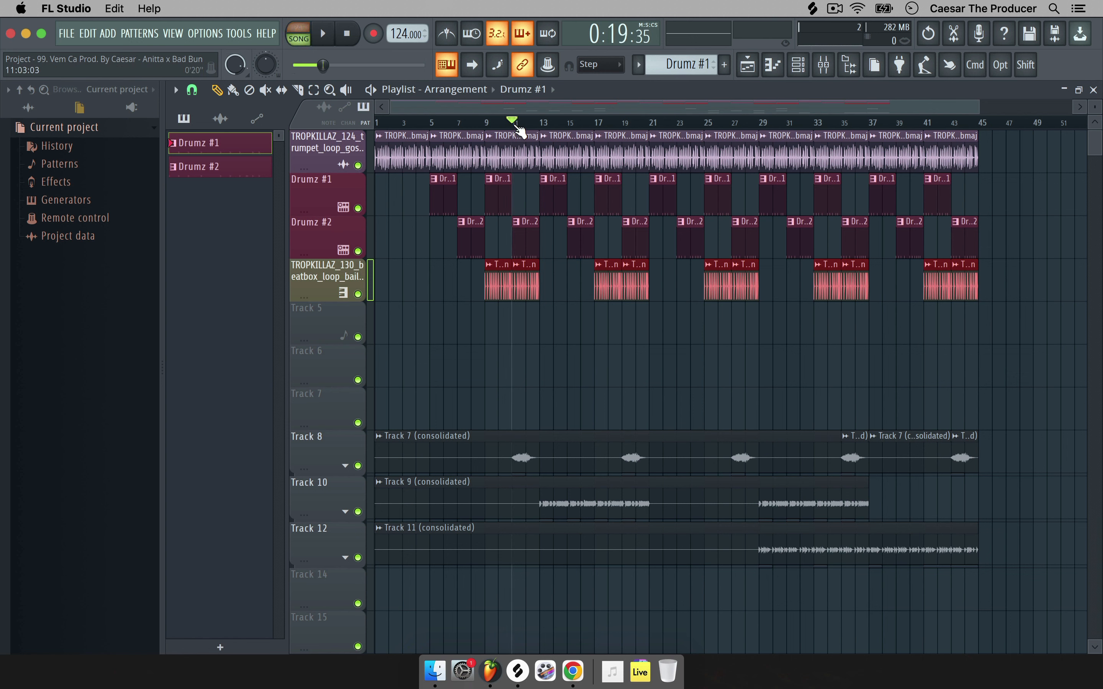
right_click(357, 465)
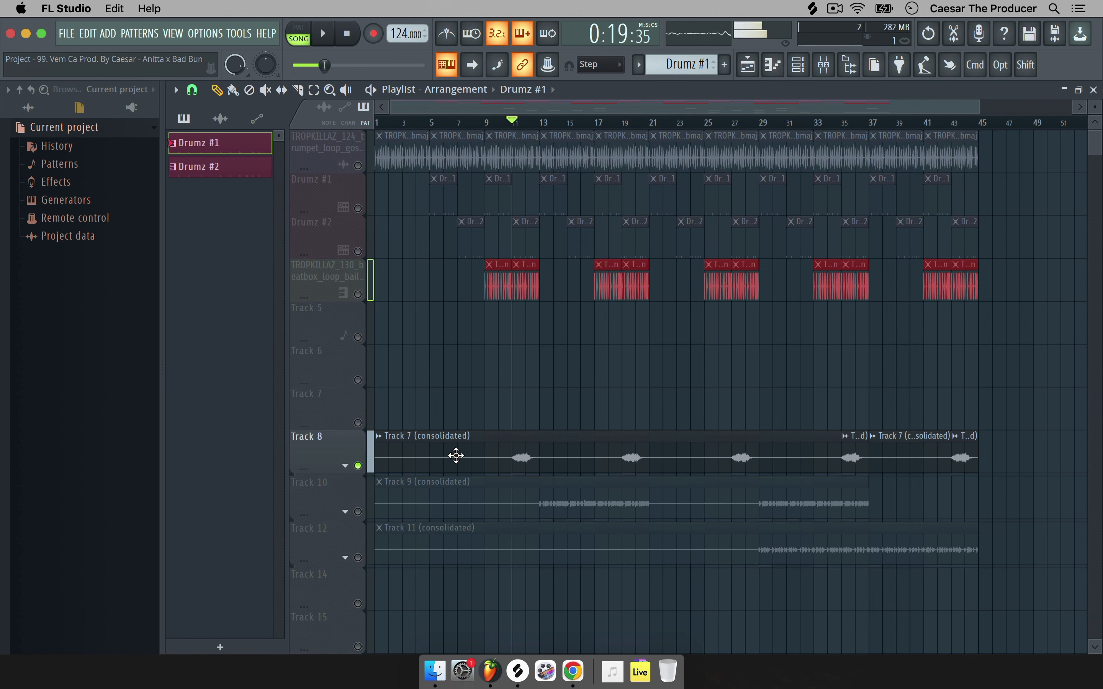
click(358, 465)
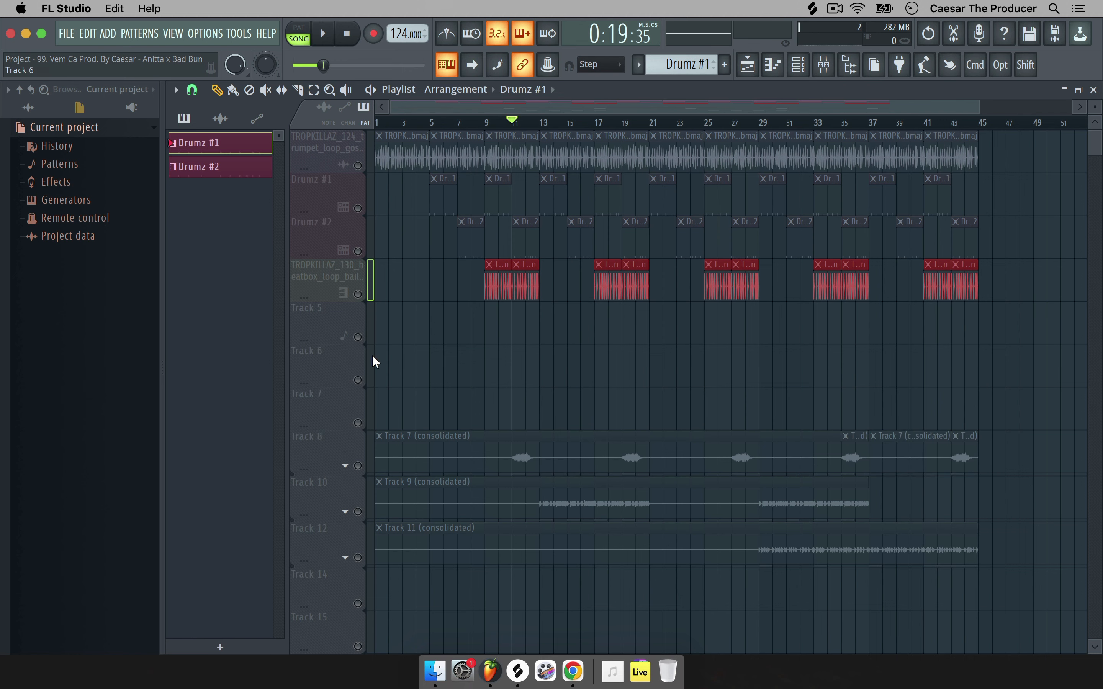
click(358, 465)
right_click(359, 466)
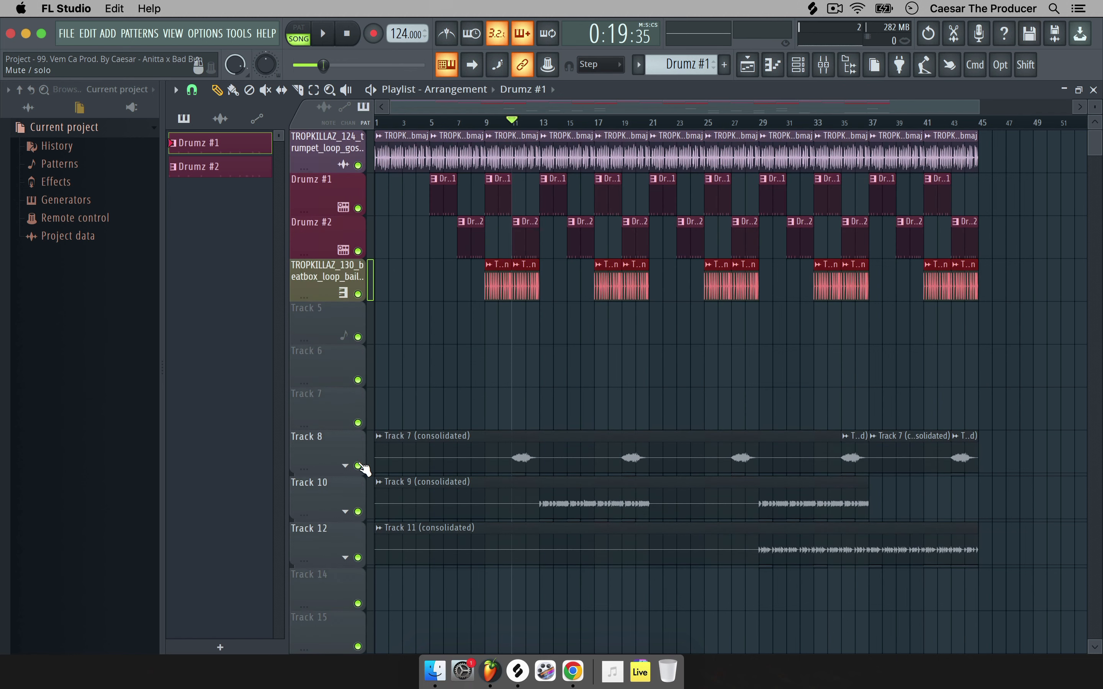
Move the Synth #1 template track up the playlist to sit directly below the beatbox loop track.
scroll(328, 459, down, 10)
scroll(327, 458, down, 7)
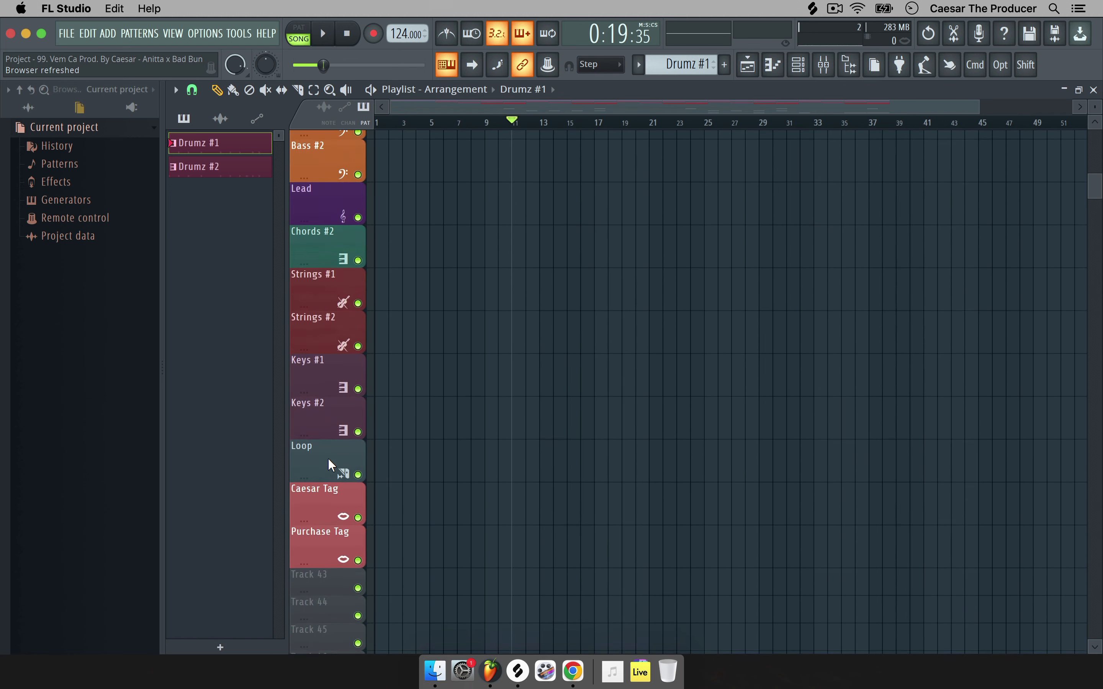
scroll(327, 459, up, 7)
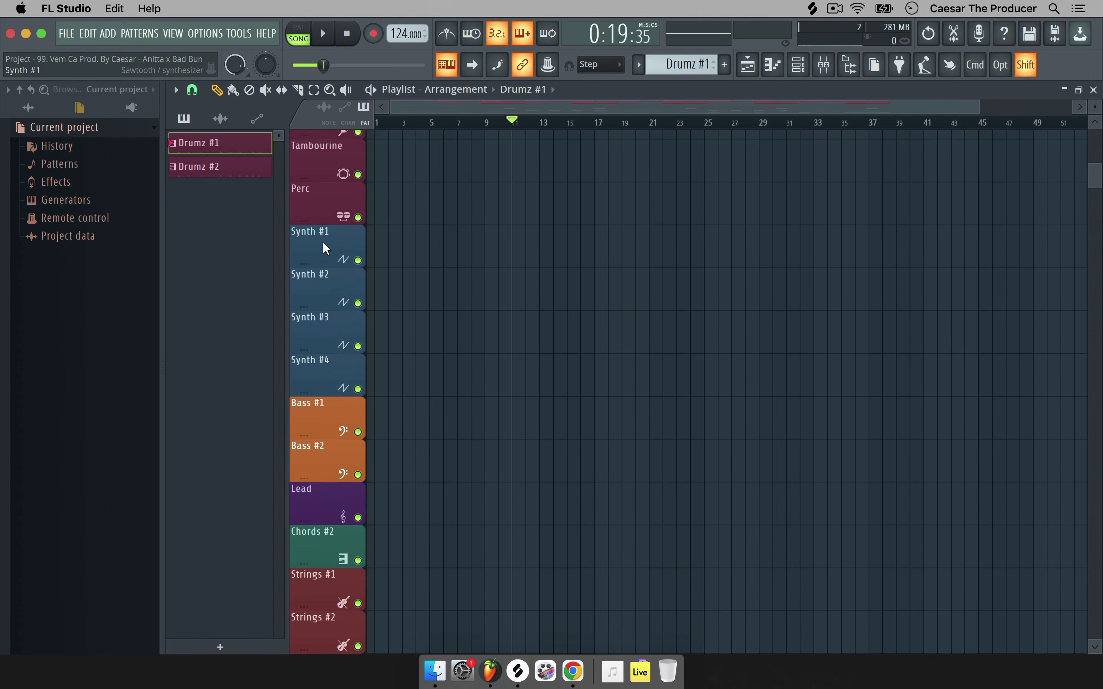
drag(322, 241, 322, 164)
scroll(325, 162, up, 3)
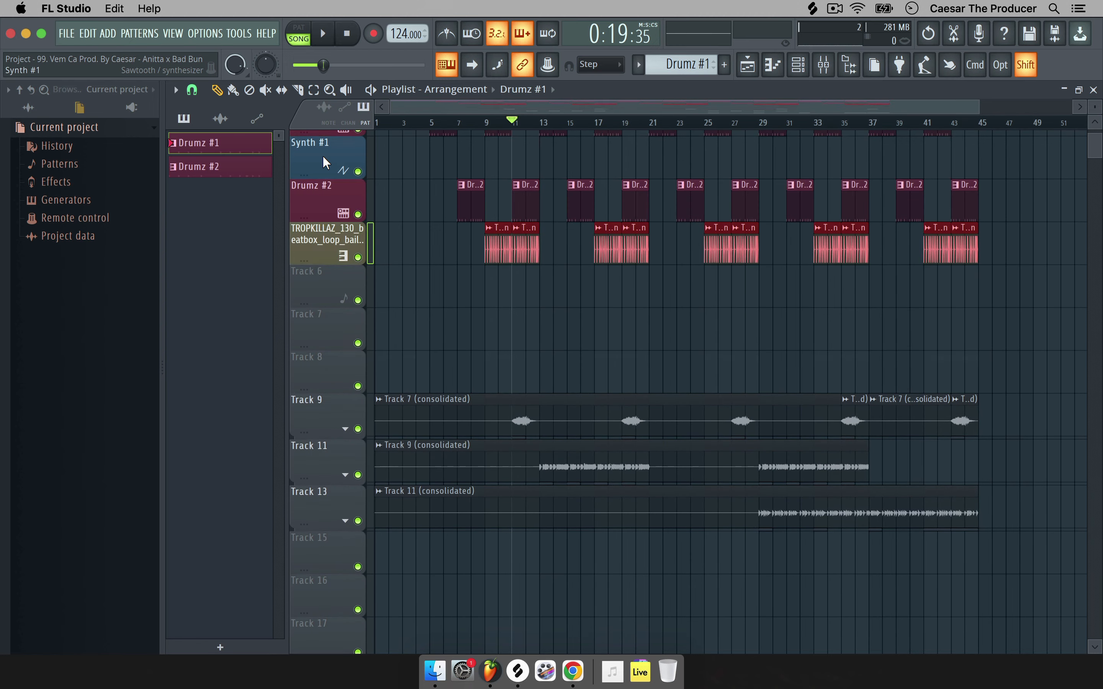
Rename the Synth #1 track as FX.
right_click(325, 245)
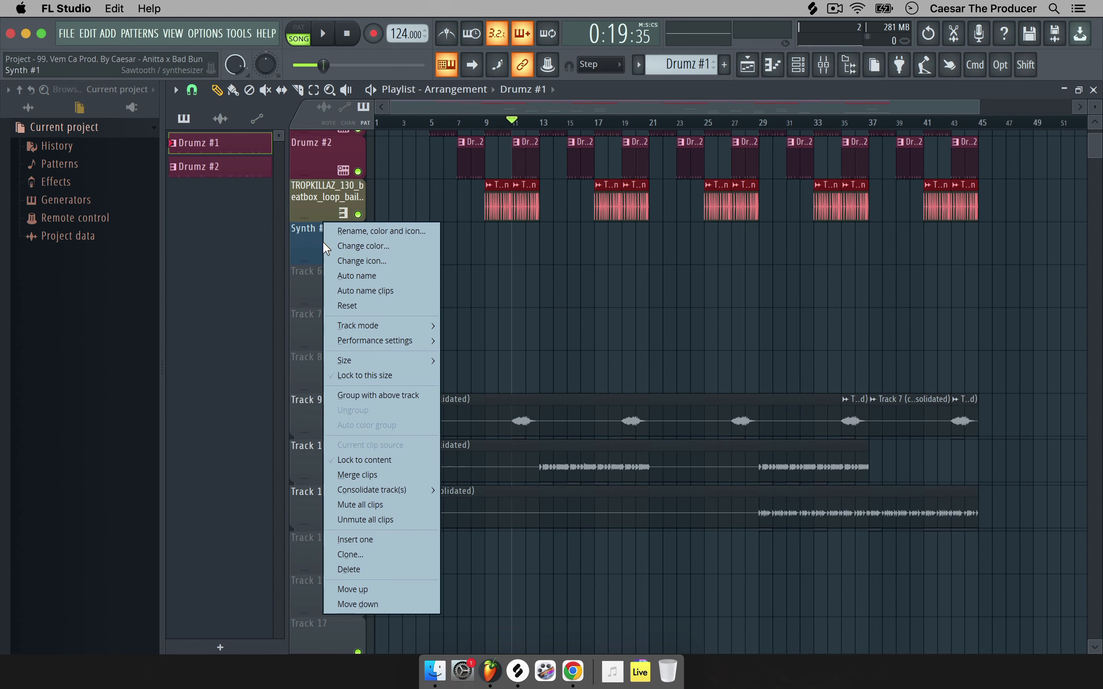
click(363, 232)
key(BackSpace)
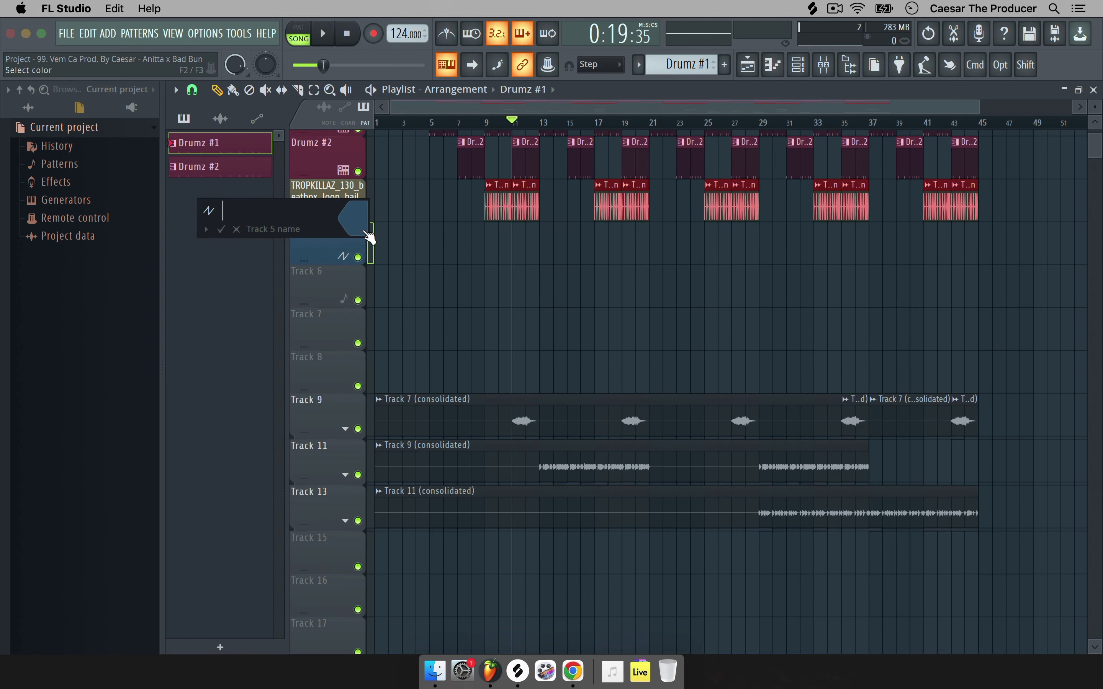
text(FX)
key(Return)
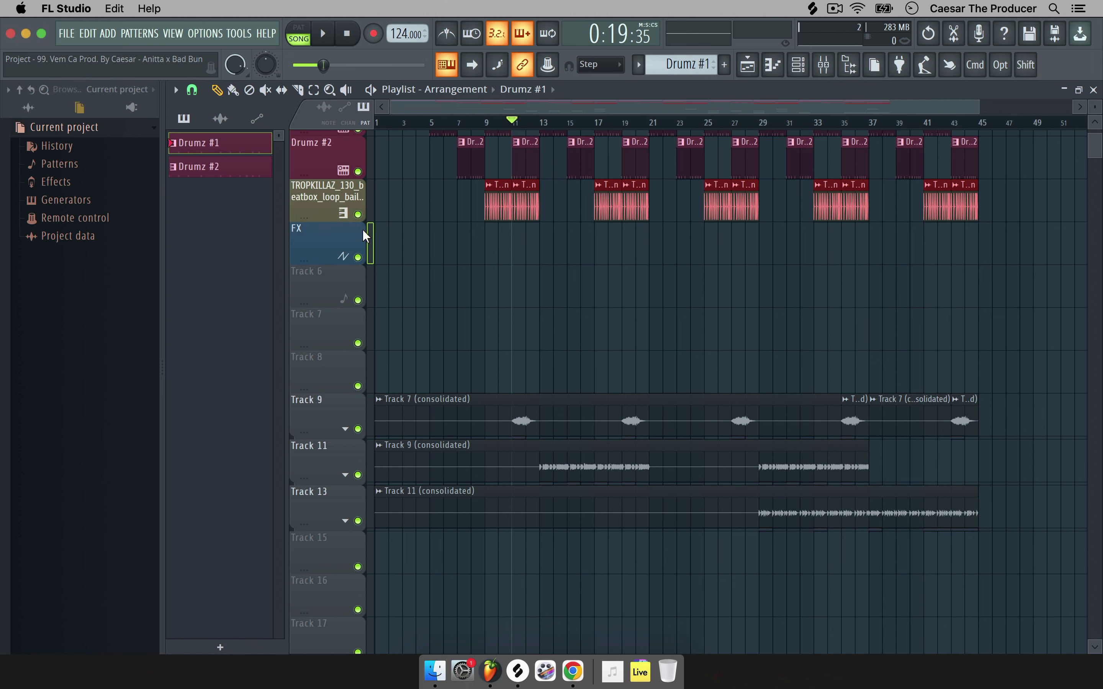
Move the consolidated clips from Track 9 up four tracks onto the FX track.
click(325, 408)
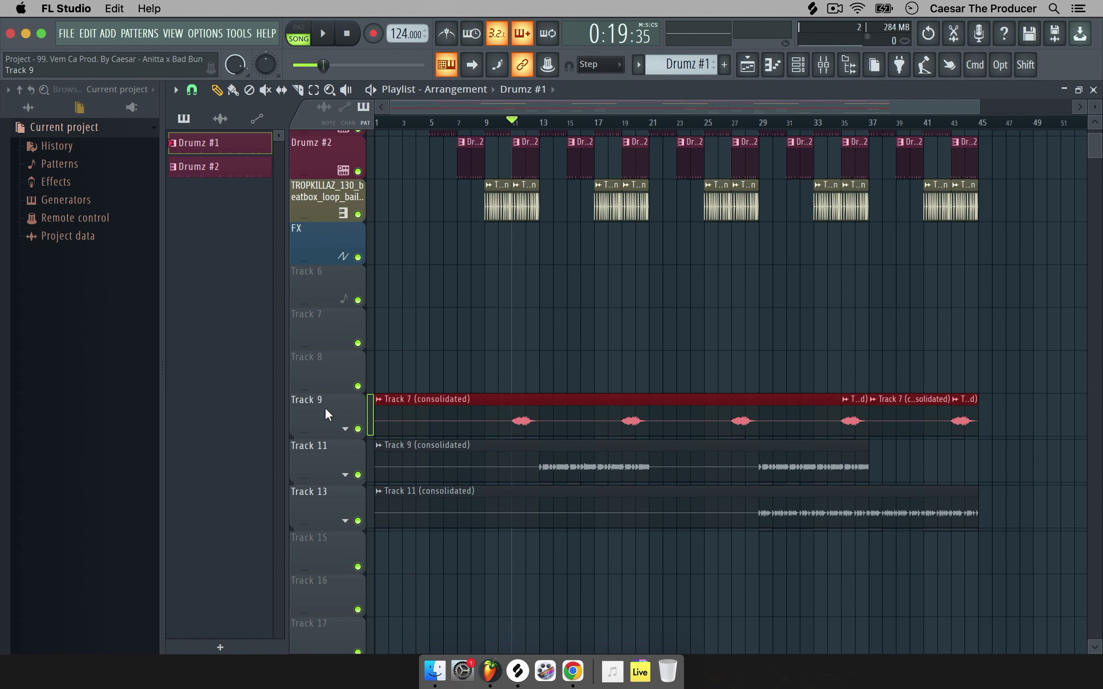
key(shift+Up)
key(shift+Up)
key(shift+Up)
key(shift+Up)
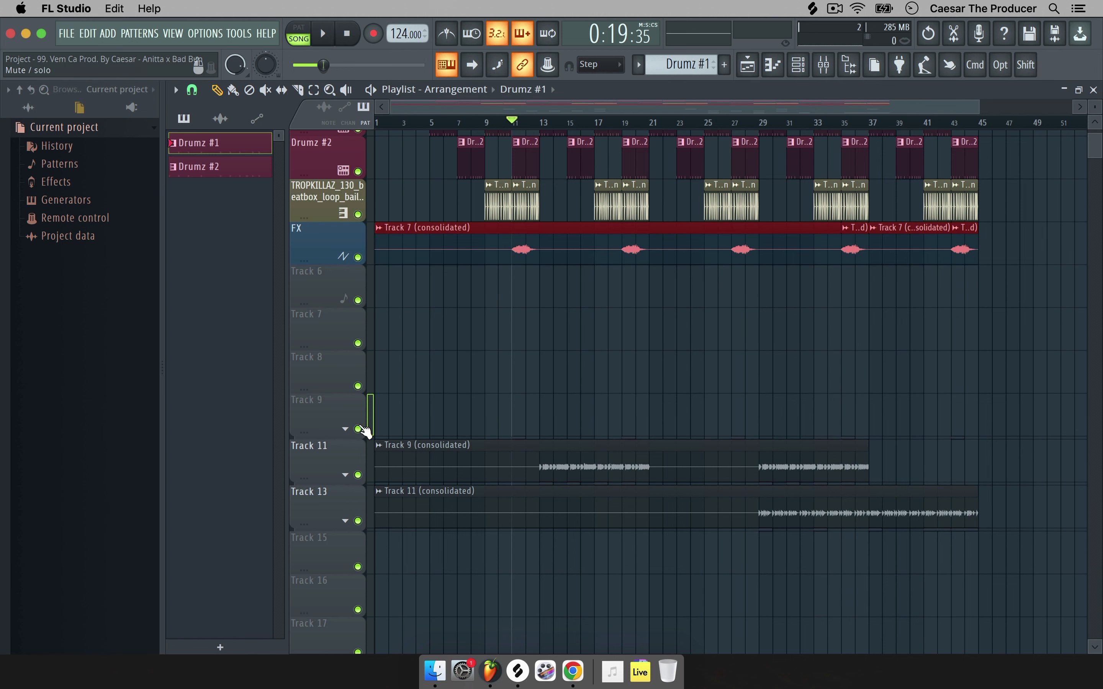
Expand the Track 9 group and ungroup Track 10 from it.
click(345, 428)
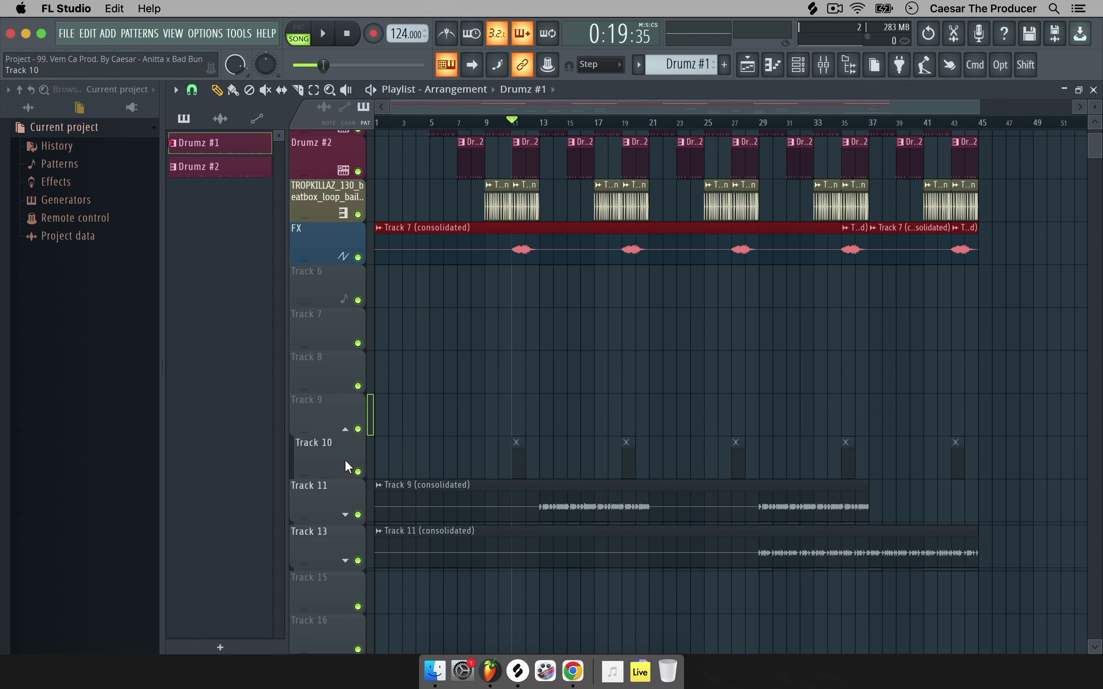
right_click(336, 444)
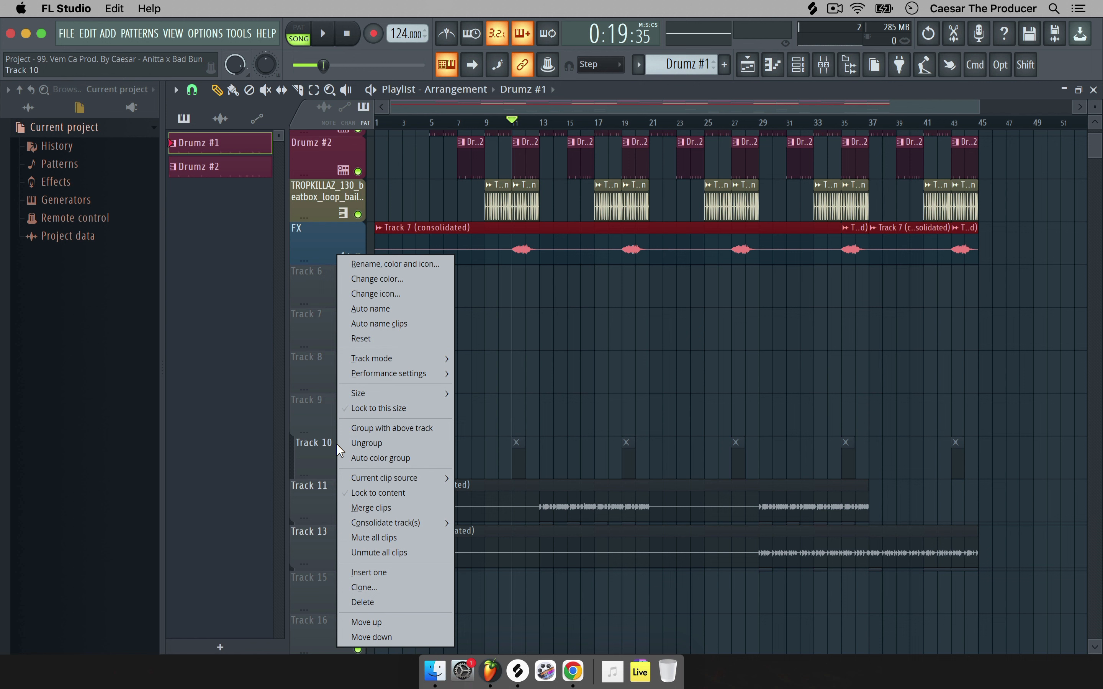
click(391, 443)
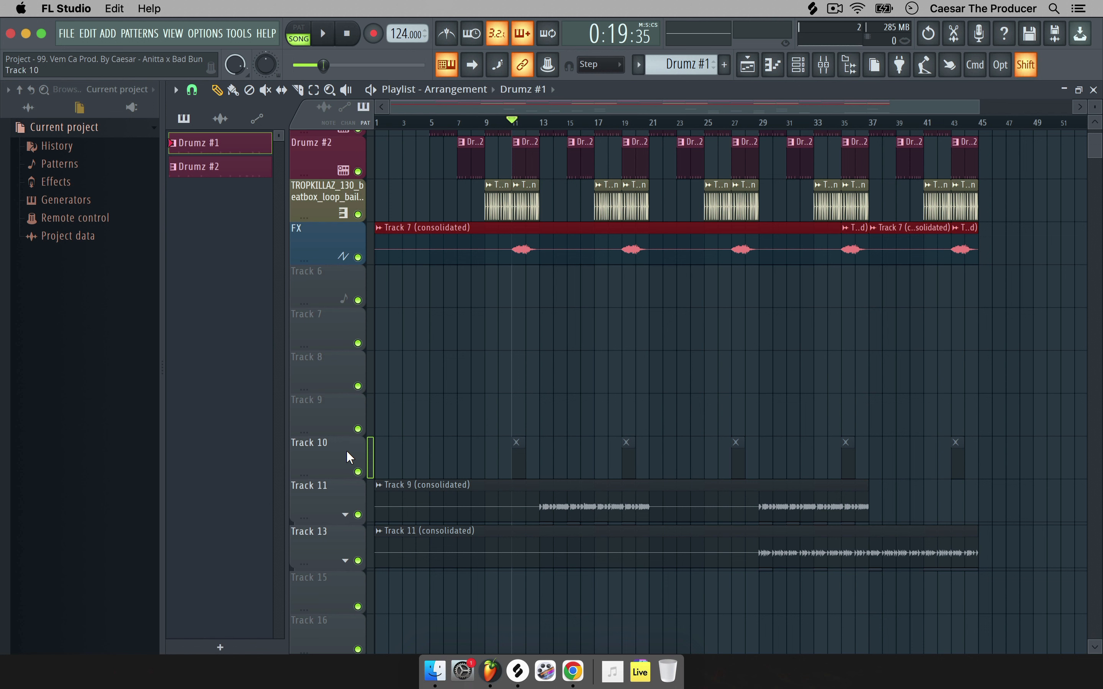
Move Track 10 up to directly below the FX track, group it with FX, and collapse the group.
drag(346, 451, 347, 285)
right_click(335, 277)
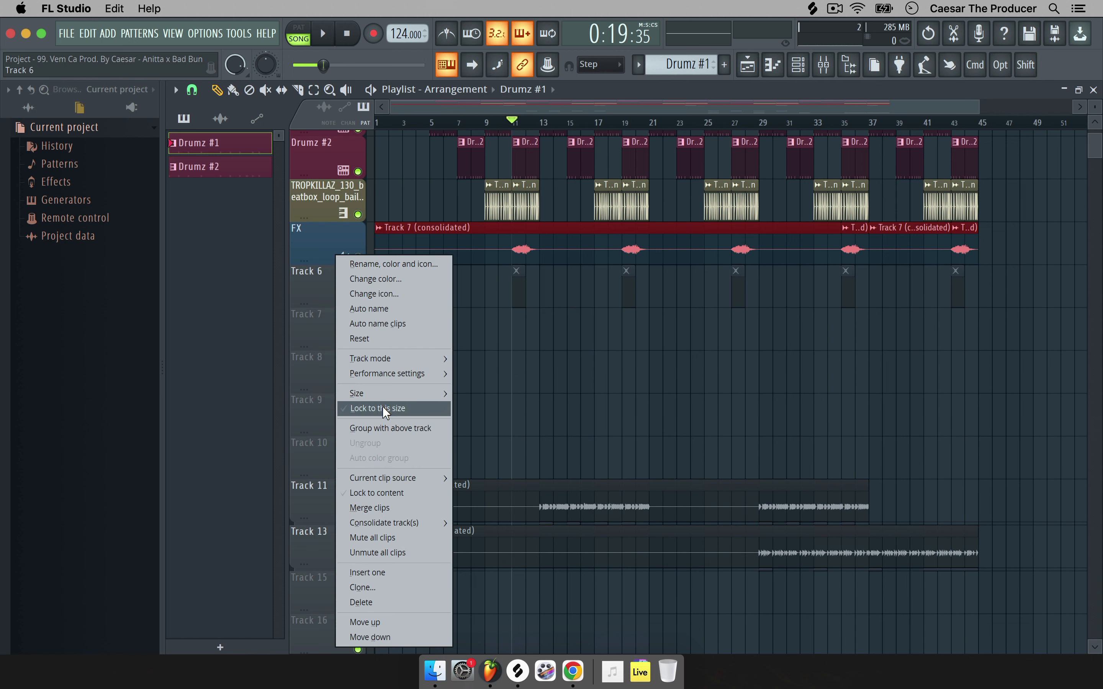
click(387, 431)
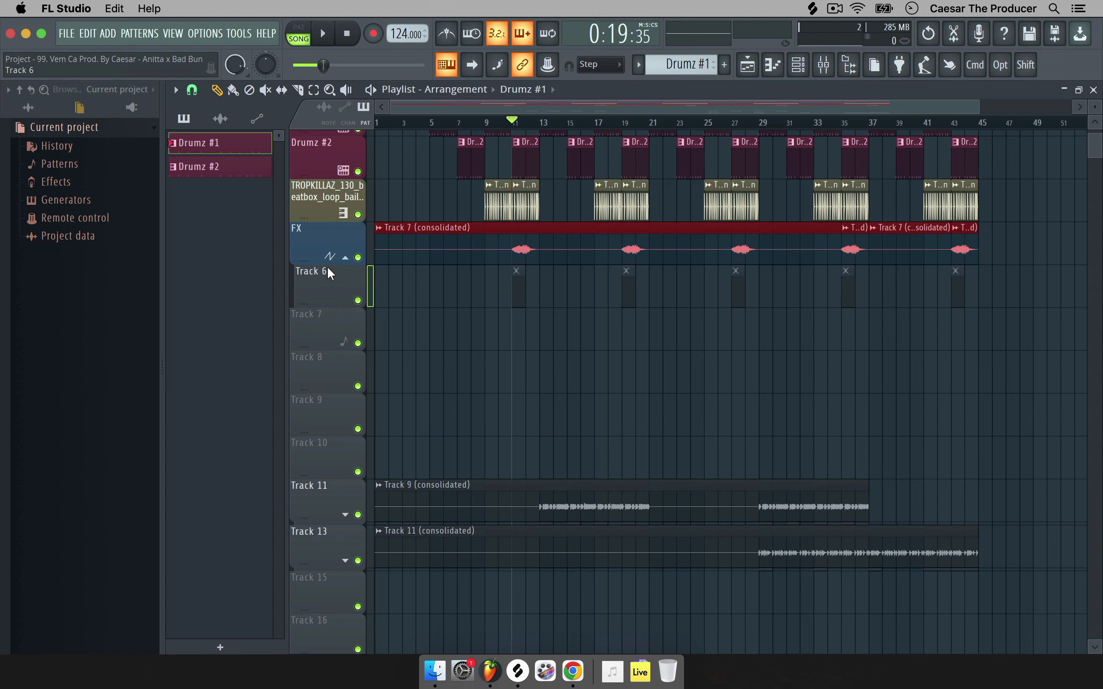
click(345, 259)
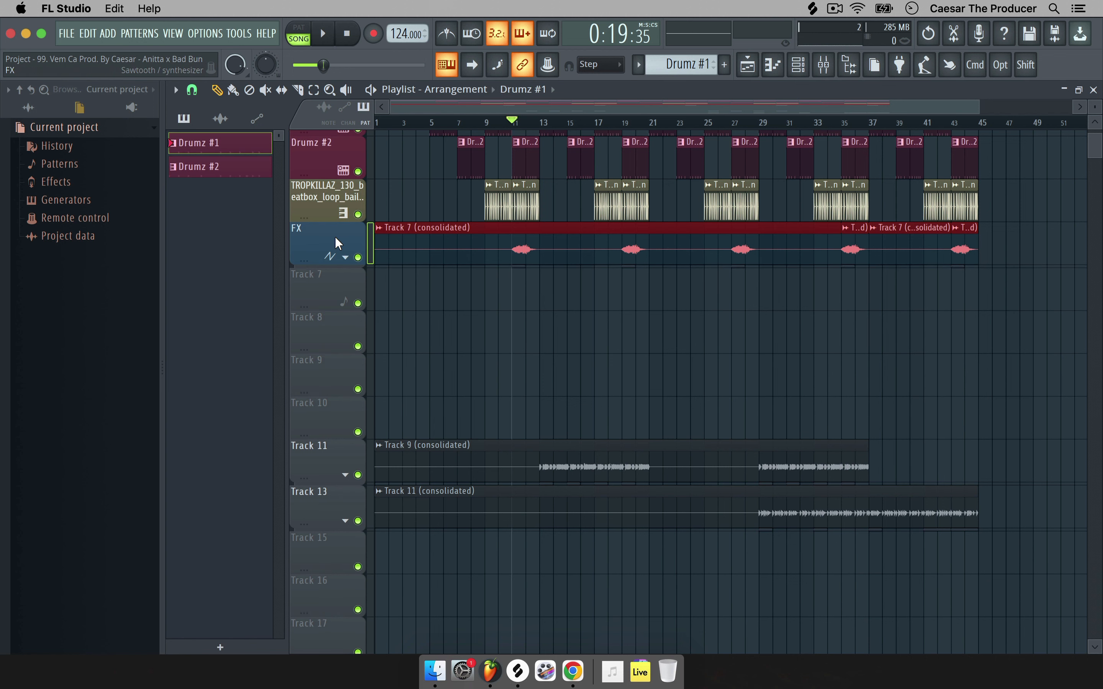
Auto-name the clips on the FX track after their track.
right_click(337, 242)
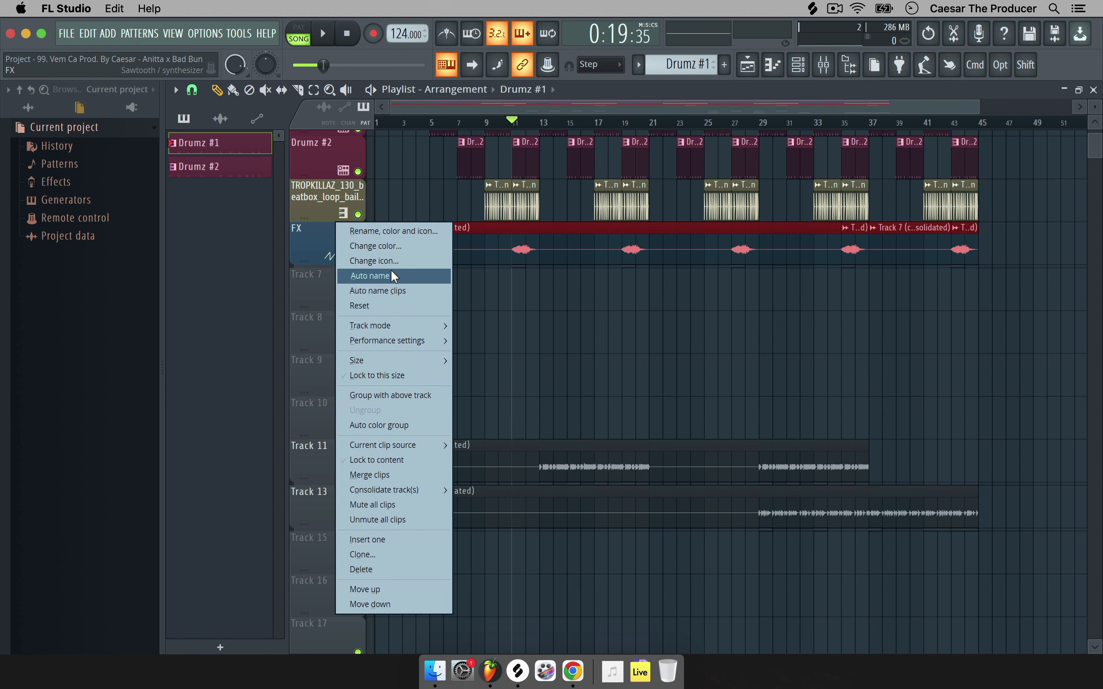
click(395, 289)
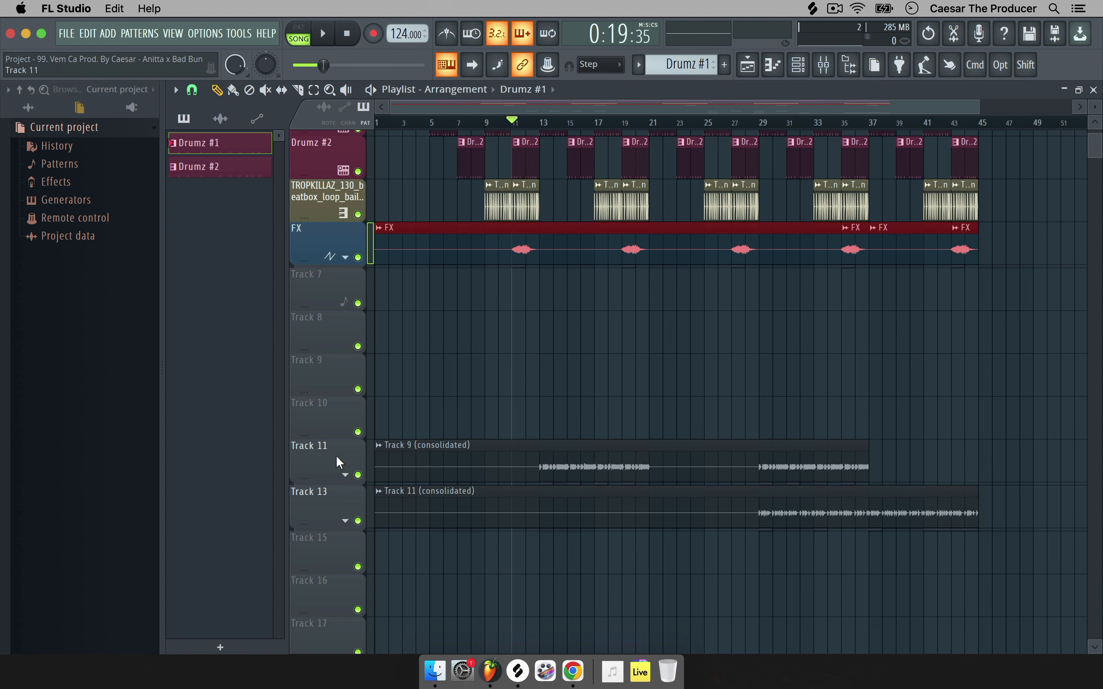
Solo Track 11 to audition its clip from bar 13, expand its group, and restore all tracks.
click(546, 127)
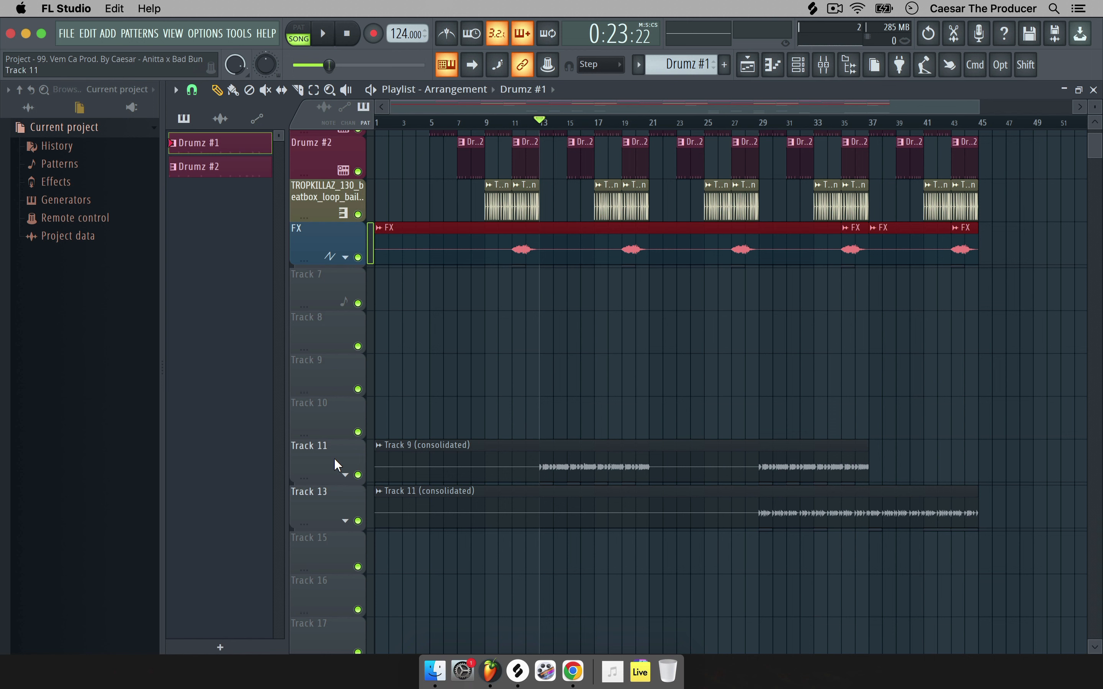
right_click(358, 475)
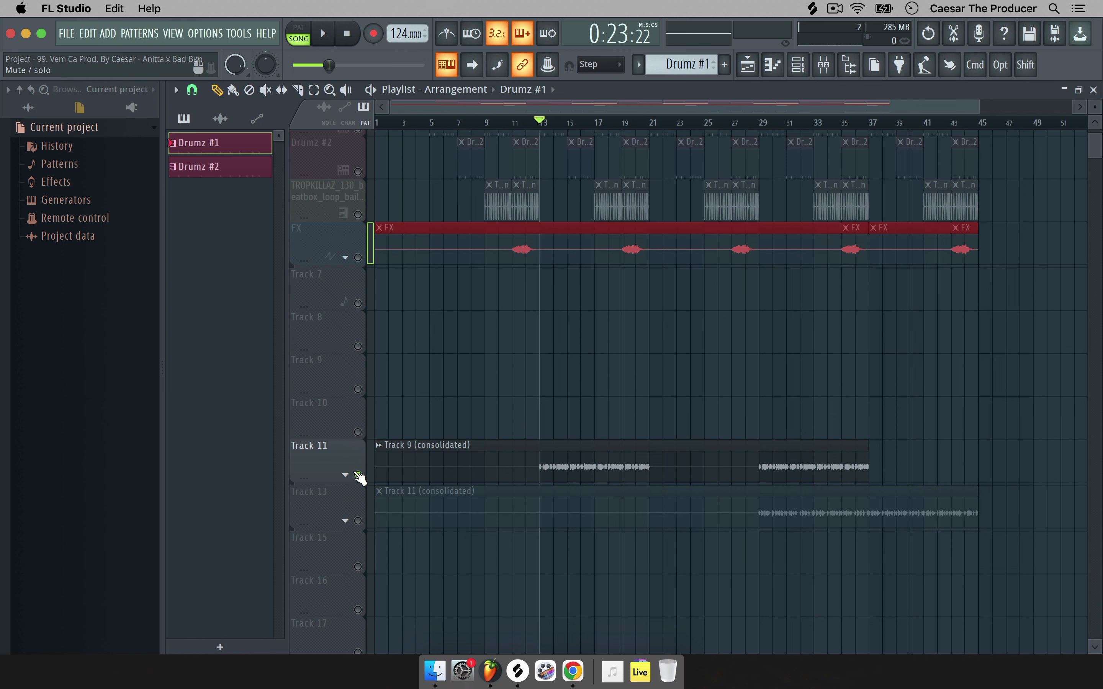
key(space)
key(space)
click(358, 479)
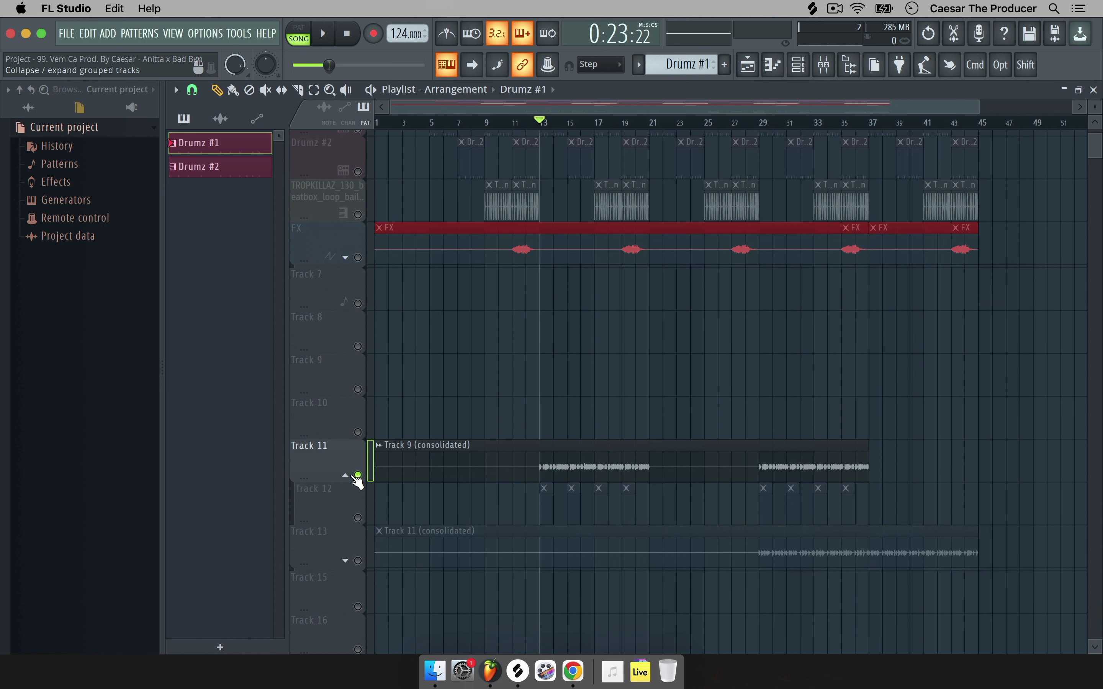
click(358, 476)
click(358, 475)
right_click(358, 476)
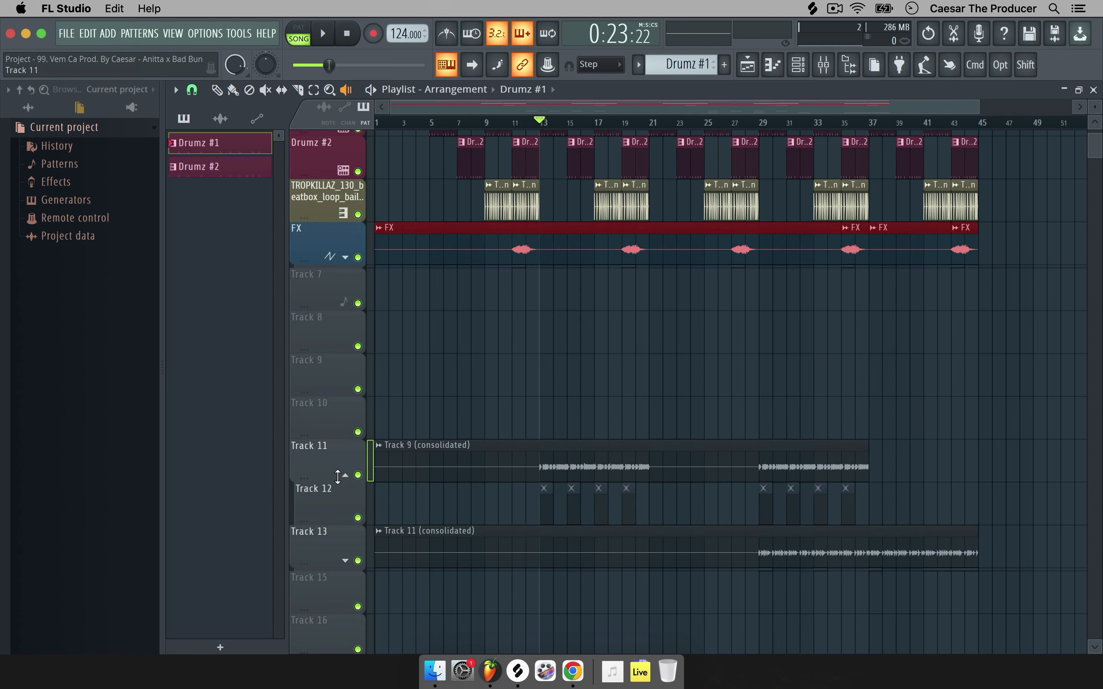
Move the Melody #1 template track up the playlist to sit directly below the FX track.
scroll(339, 476, down, 5)
scroll(337, 477, up, 3)
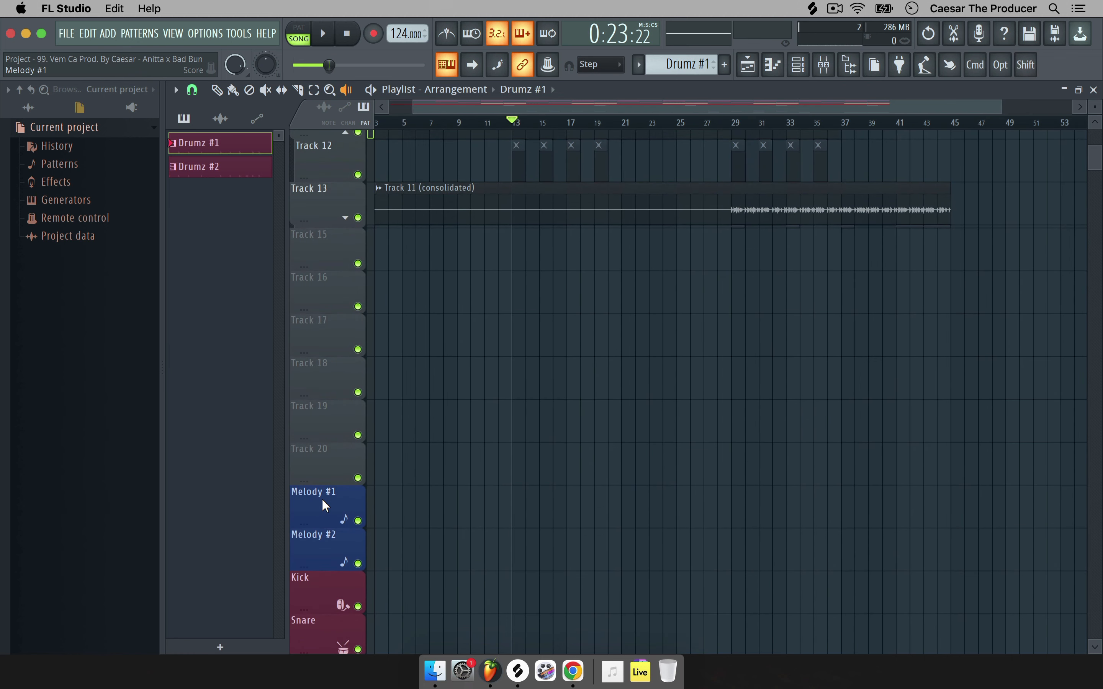
scroll(322, 505, up, 1)
scroll(323, 464, up, 12)
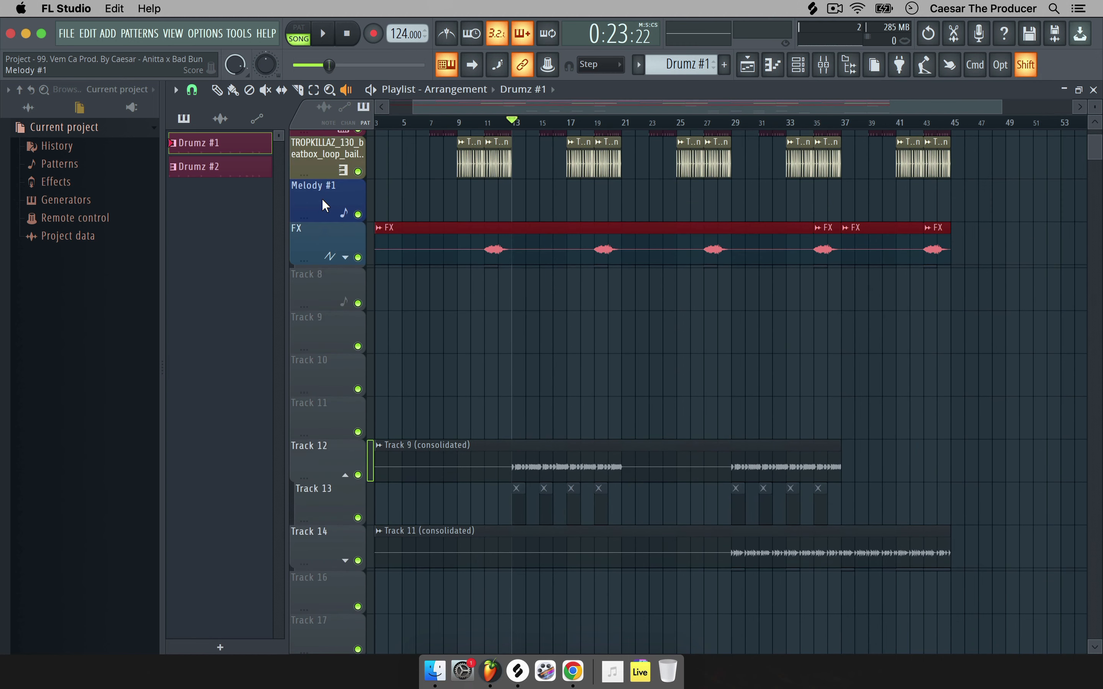
scroll(322, 287, up, 1)
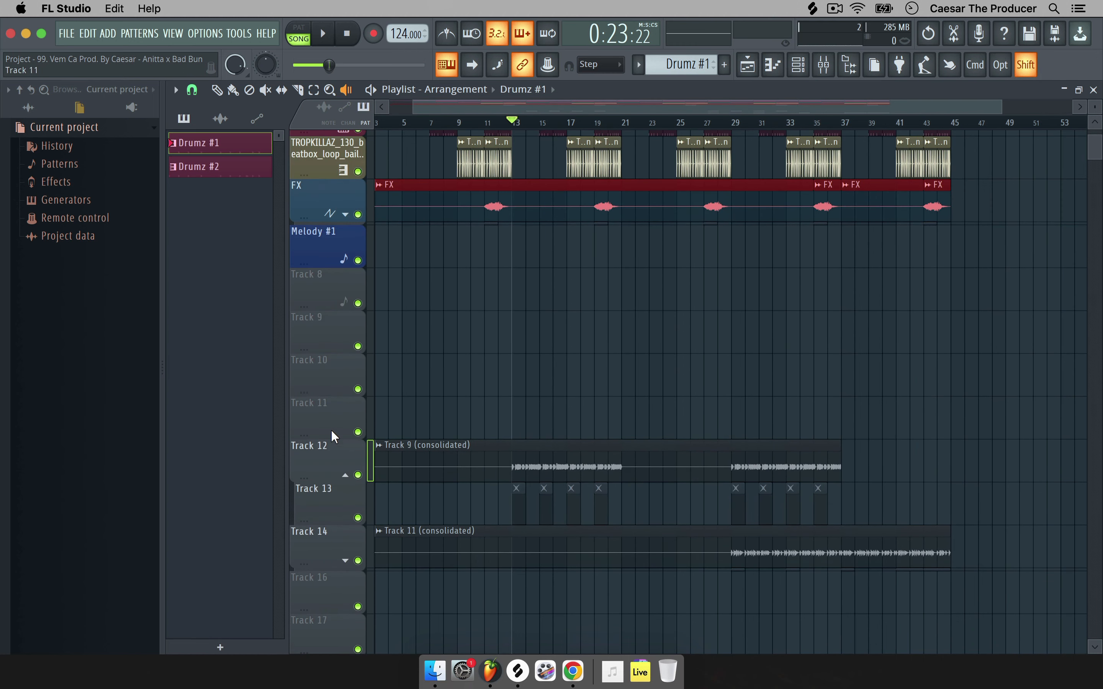
Move the Track 12 group up directly below Melody #1 and shift its consolidated clip onto the Melody #1 track.
scroll(327, 449, up, 4)
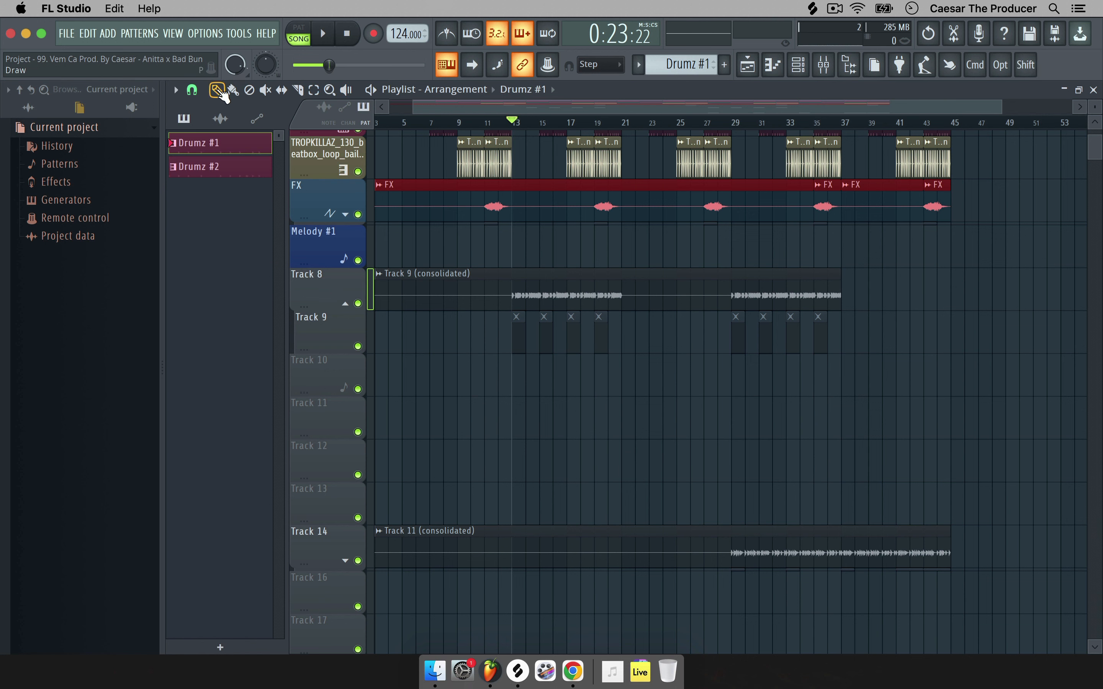
click(314, 89)
click(343, 280)
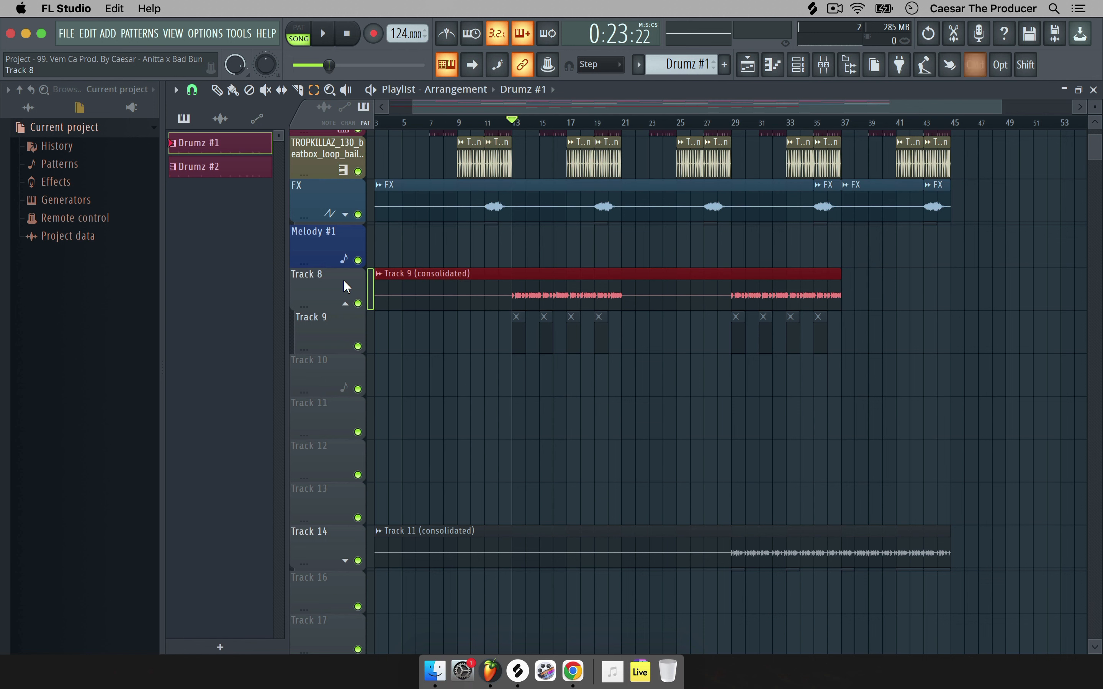
key(shift+Up)
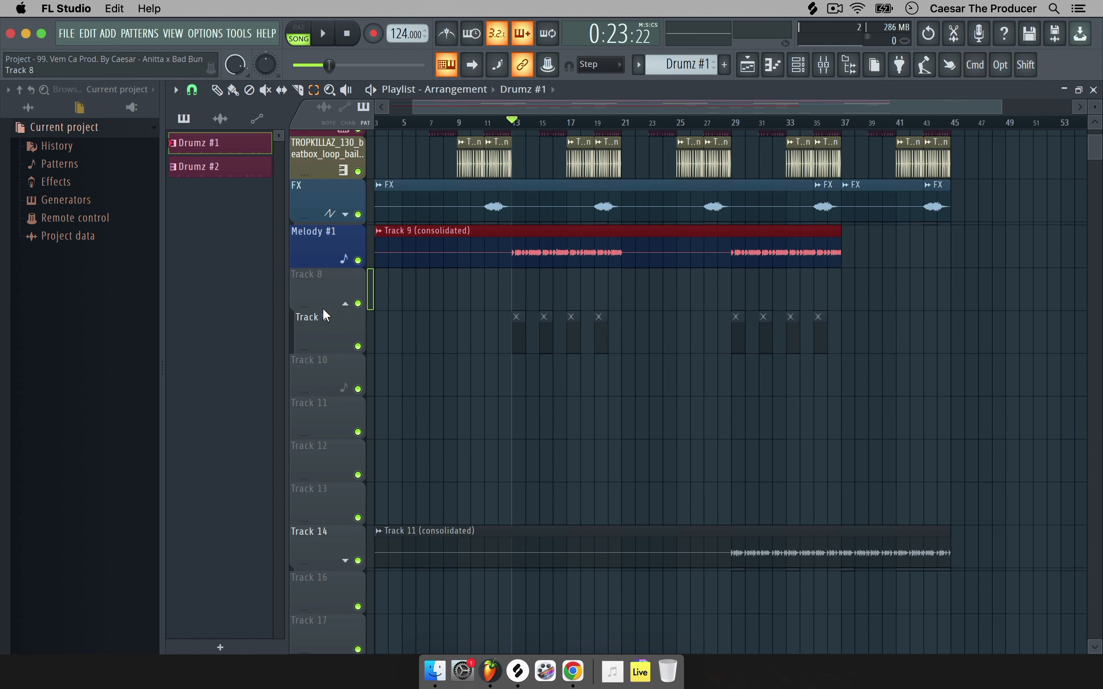
Ungroup Track 9, which holds the muted pattern clips, from Track 8.
shift+click(335, 325)
scroll(335, 325, up, 3)
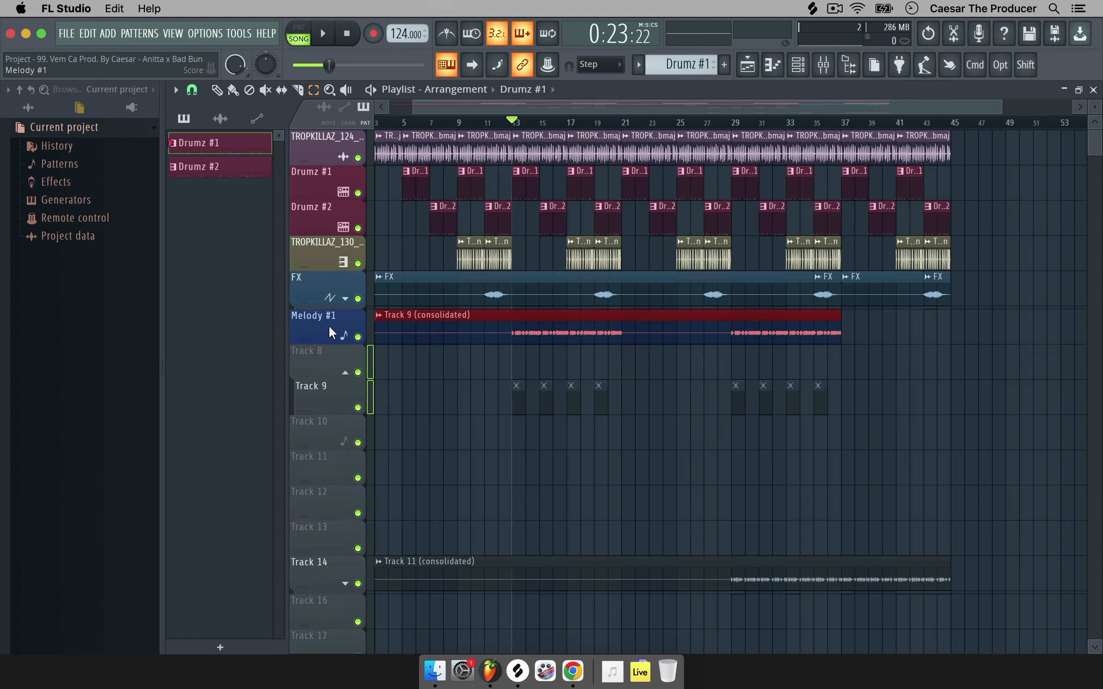
click(332, 396)
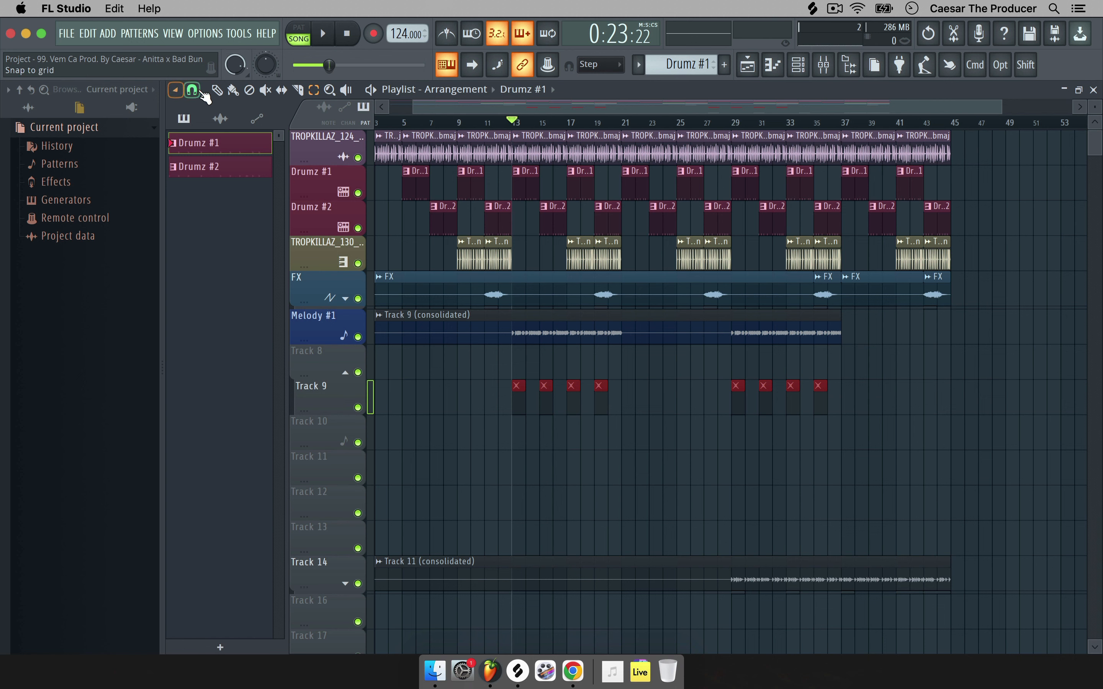
right_click(335, 393)
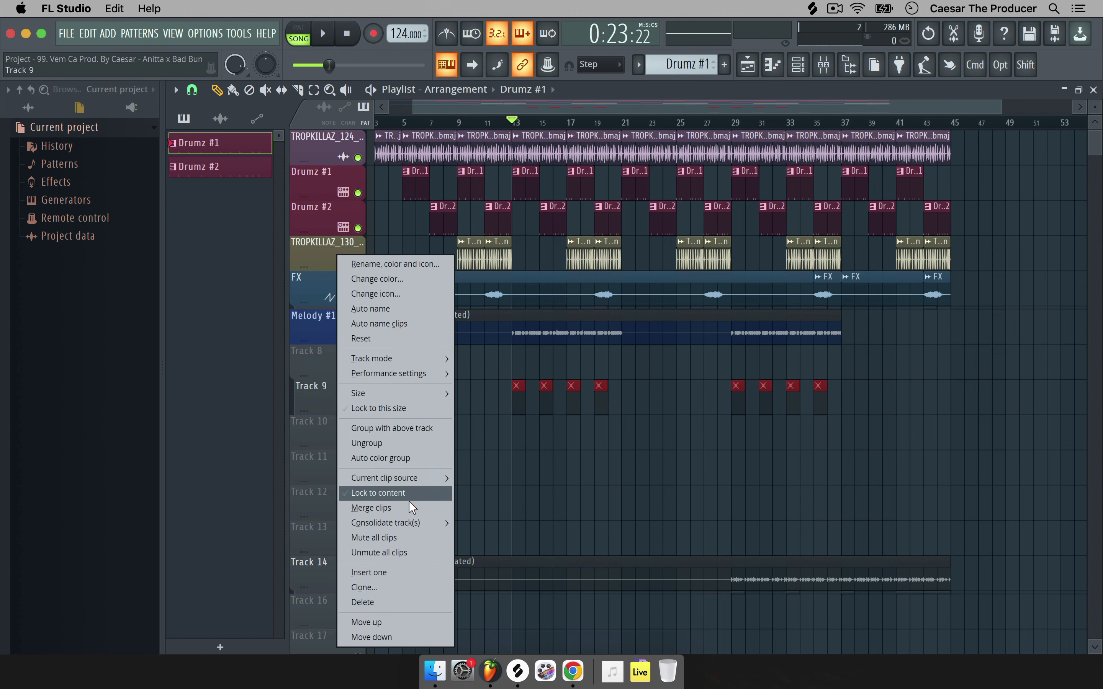
click(383, 440)
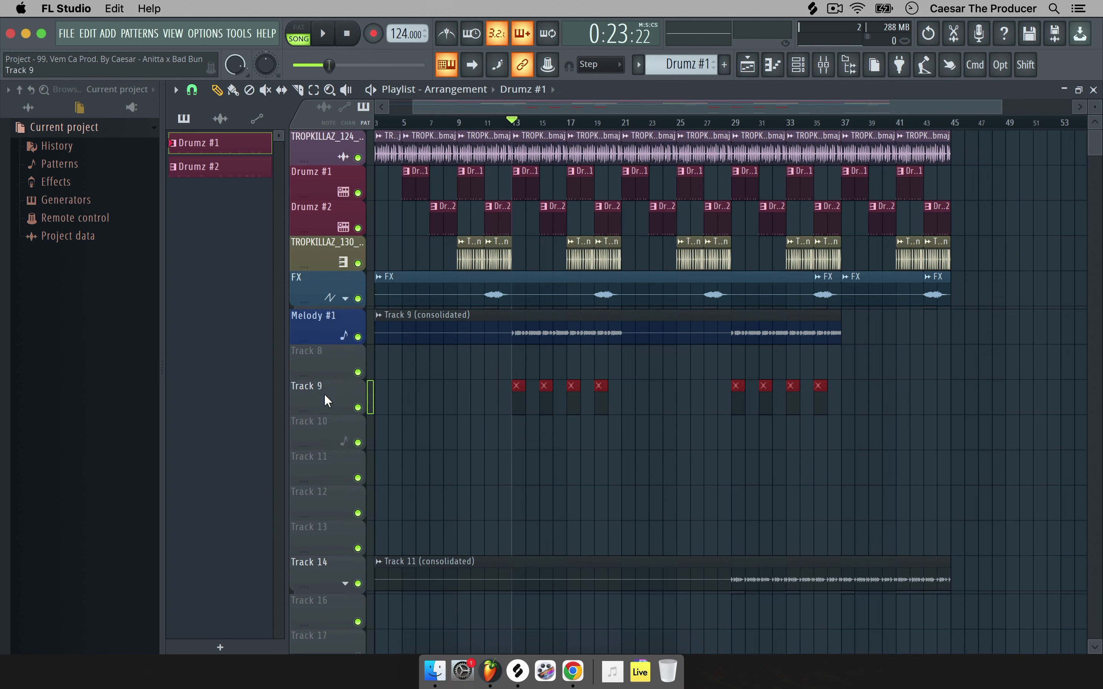
Move Track 9 up directly below Melody #1, then group it with Melody #1 and collapse the group.
key(shift)
drag(324, 393, 324, 360)
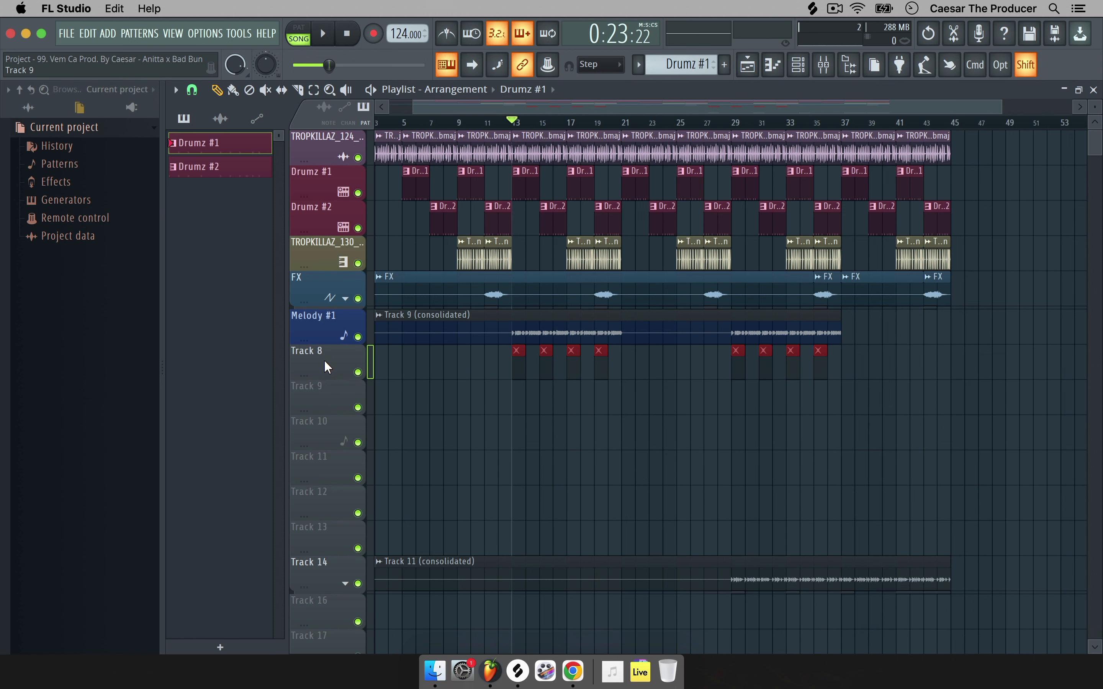
right_click(324, 360)
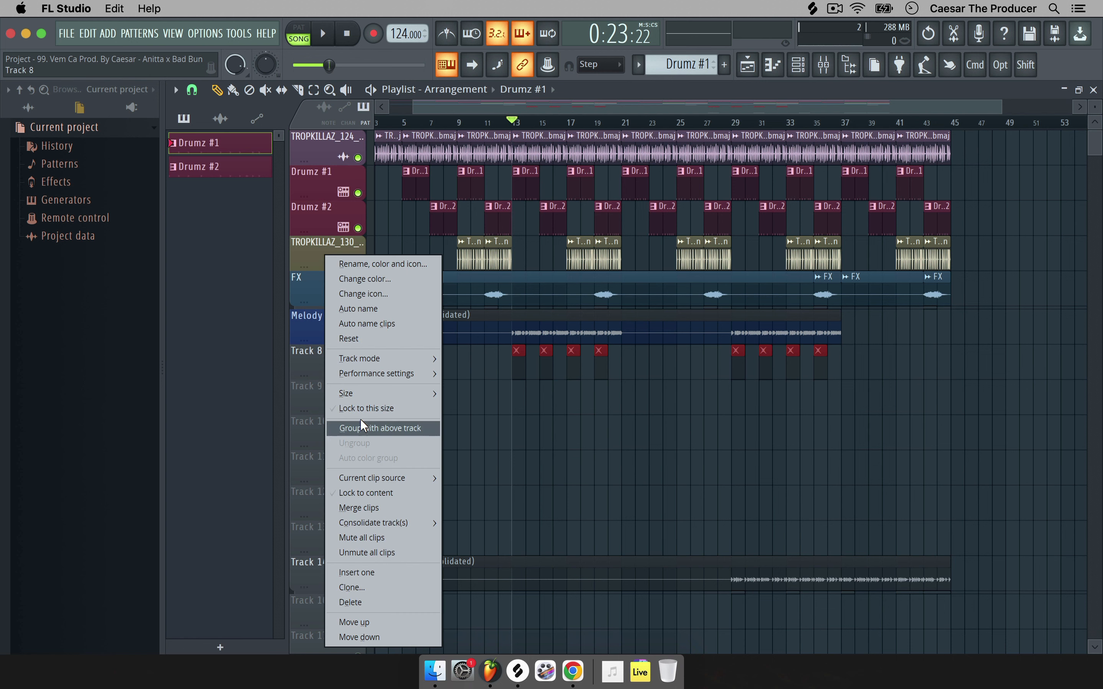
click(367, 427)
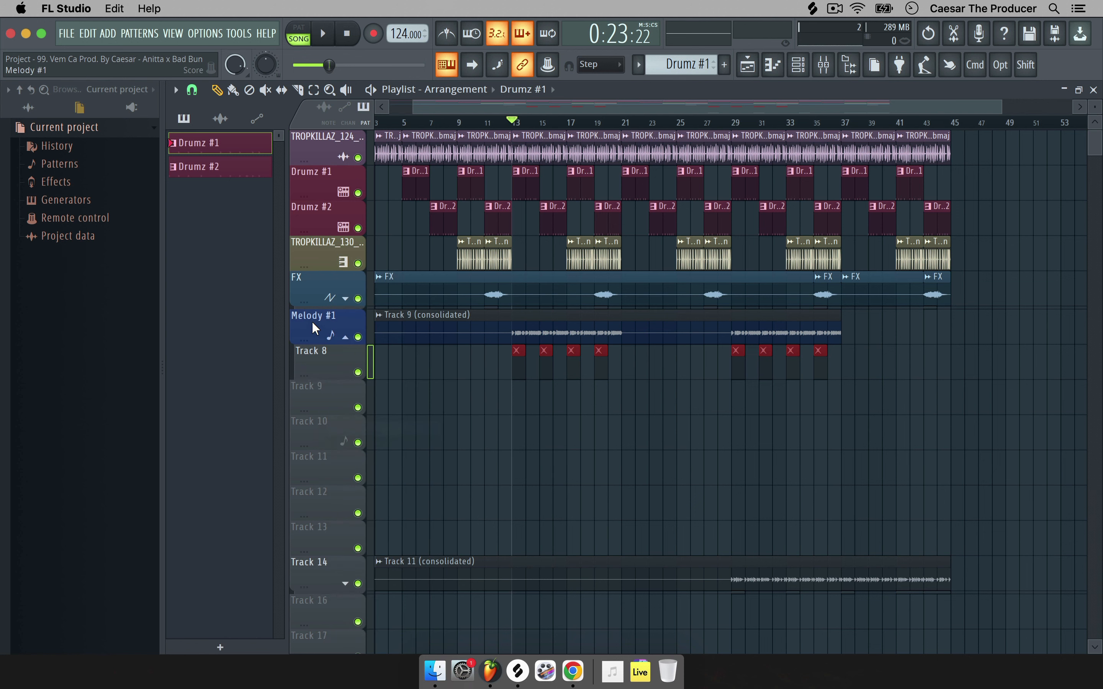
click(346, 338)
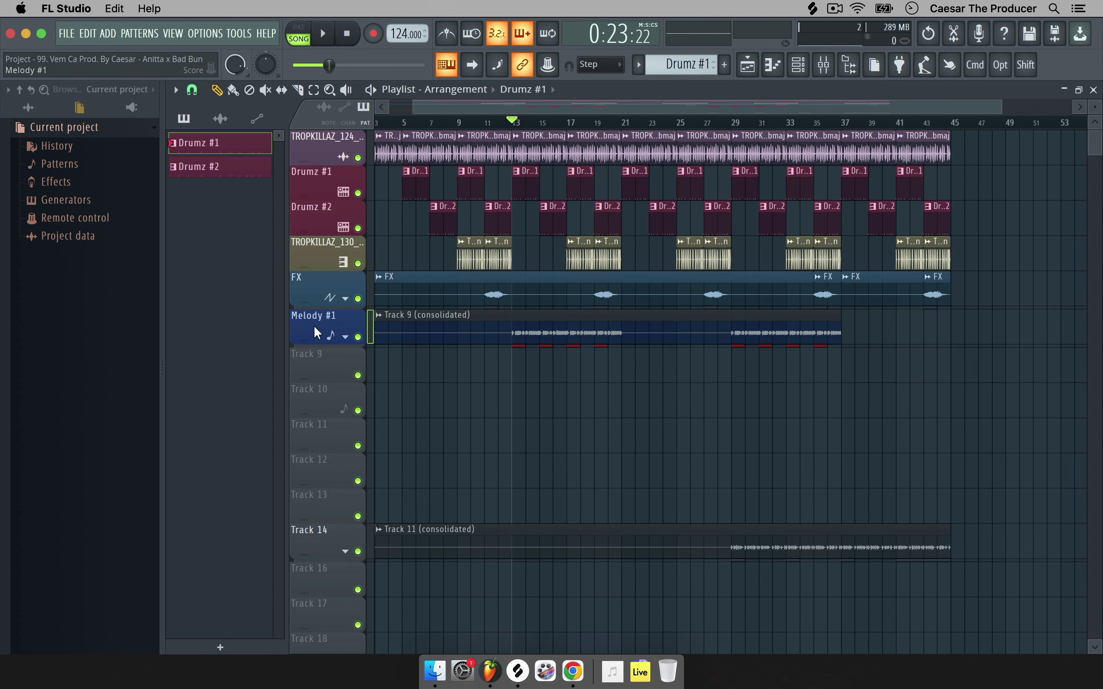
Rename the Melody #1 track as Melody #2 - Chorus and auto-name its clips to match.
click(226, 118)
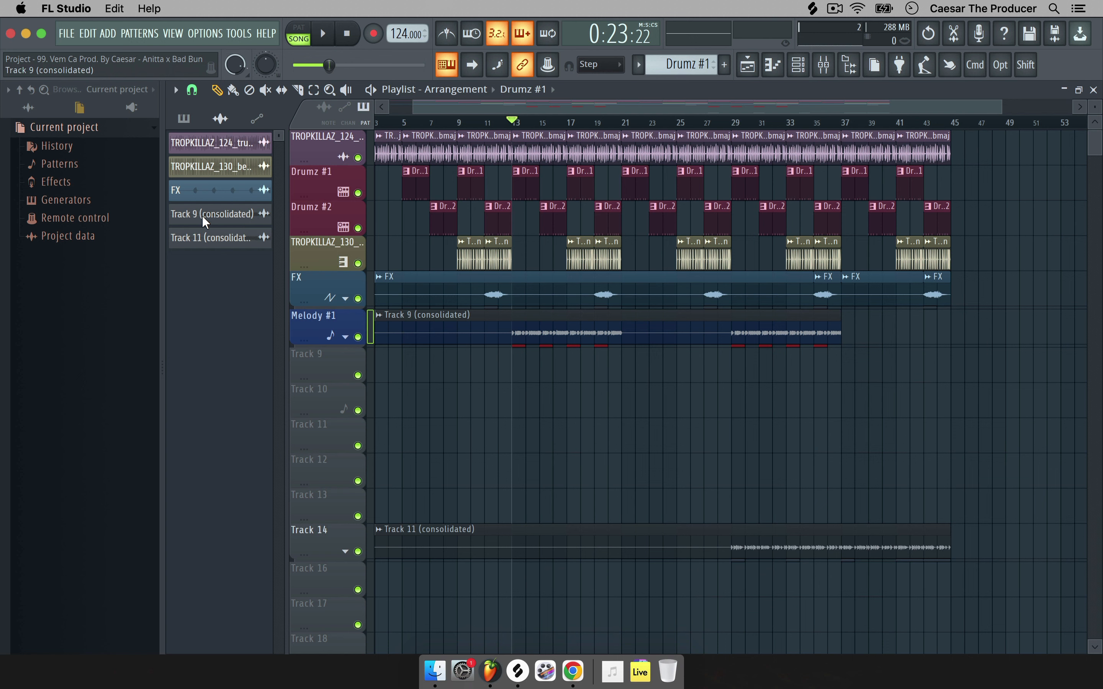
right_click(329, 314)
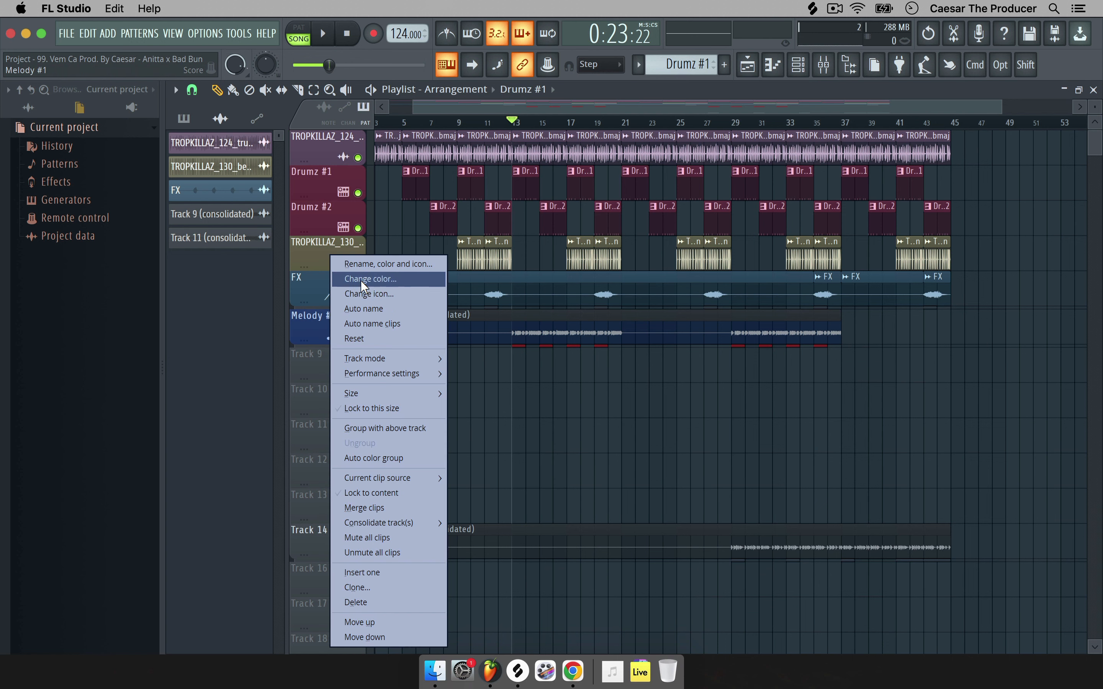
click(364, 266)
click(294, 252)
key(BackSpace)
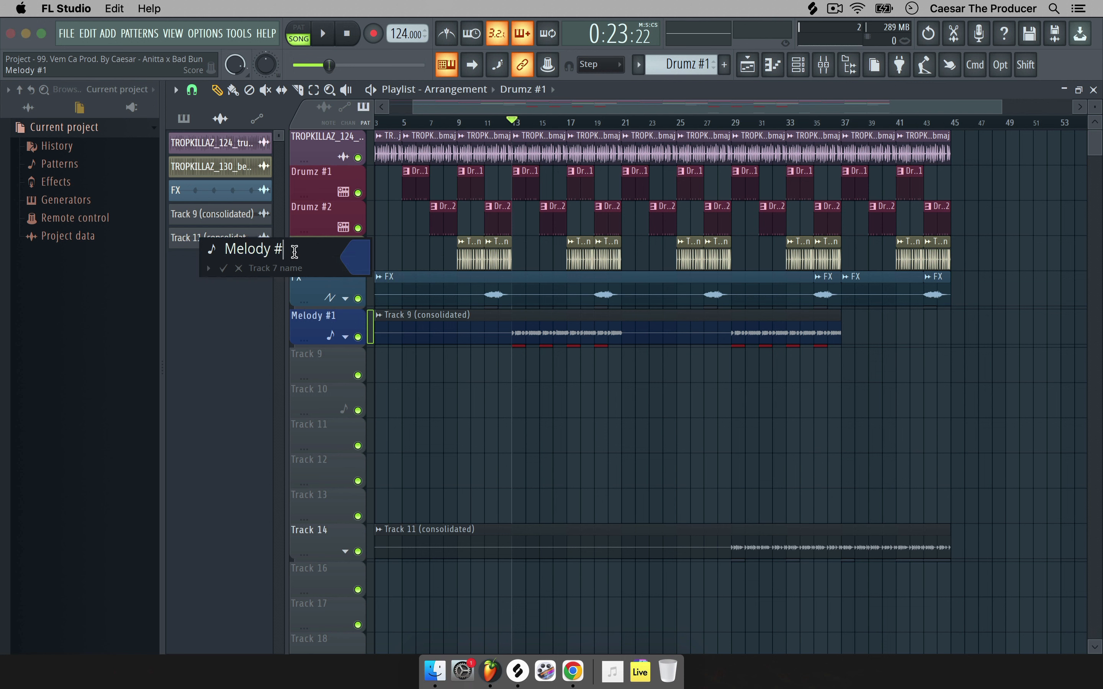
text(2 - Chorus)
key(Return)
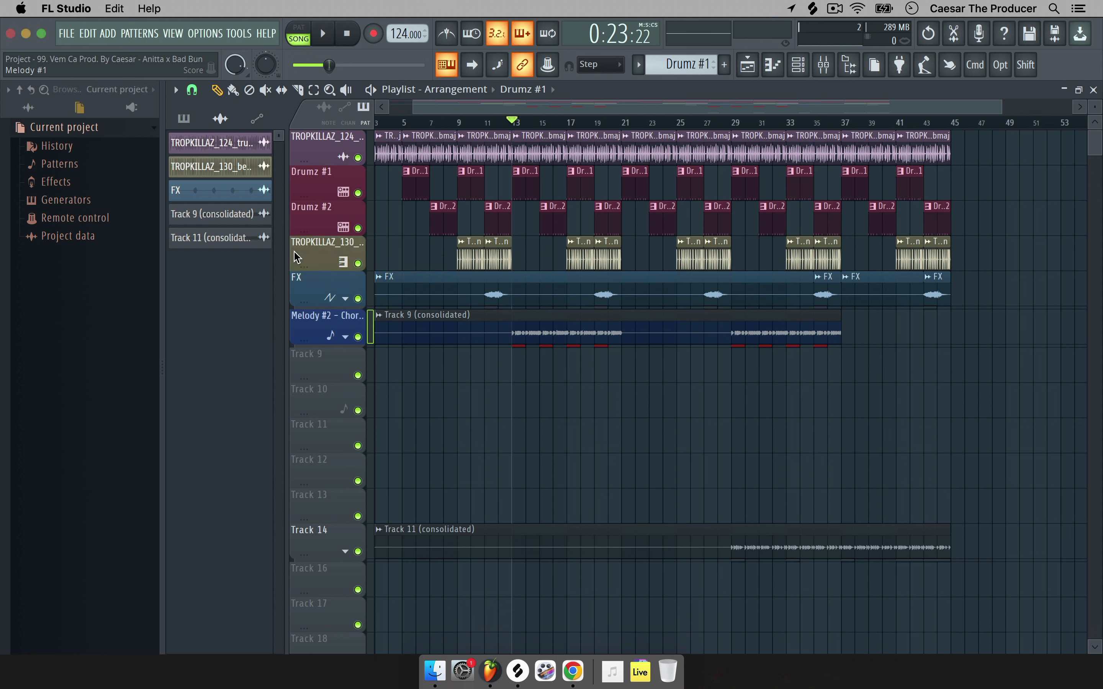
right_click(341, 318)
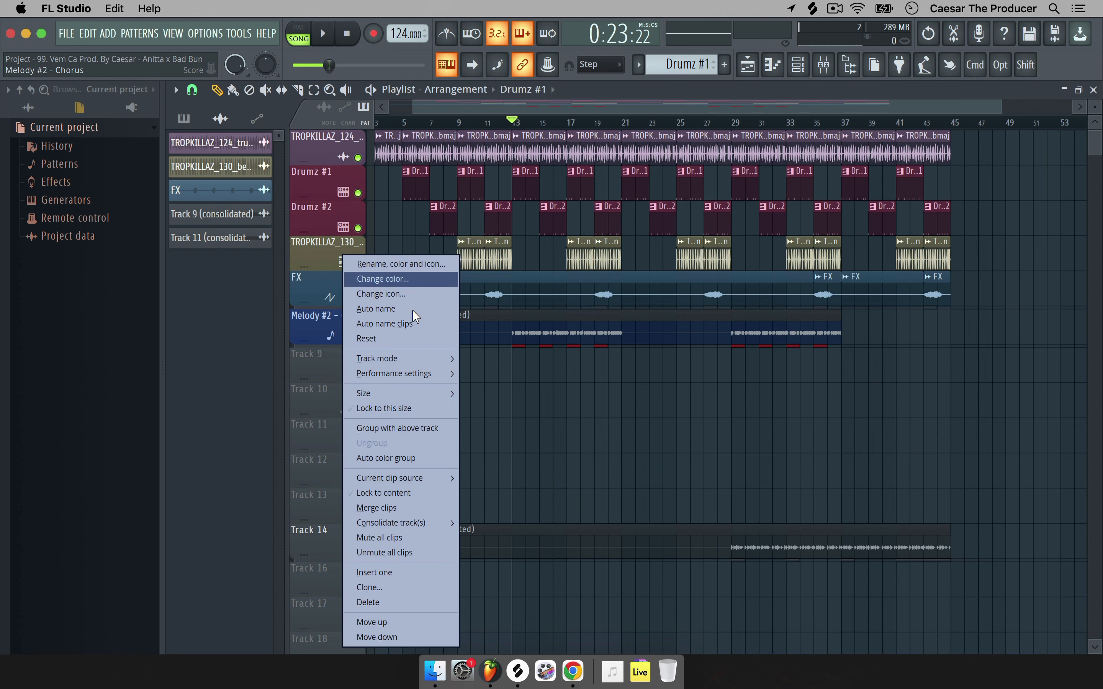
click(411, 326)
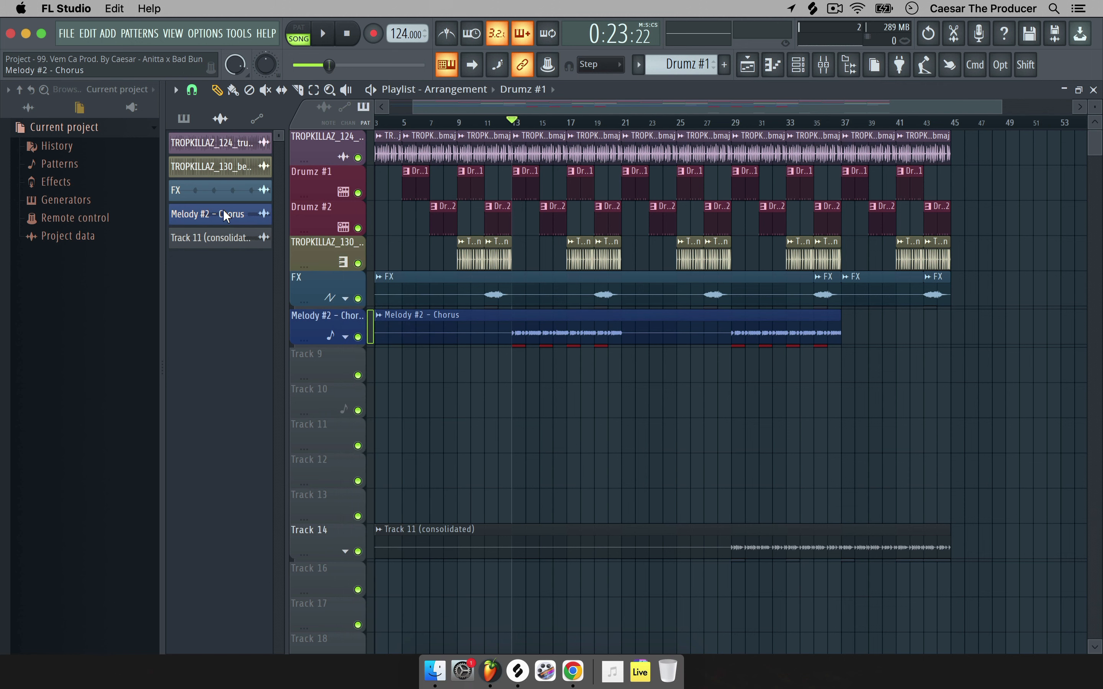
Move the Melody #2 template track up the playlist to sit directly below Melody #2 - Chorus.
scroll(348, 496, down, 4)
scroll(347, 496, down, 4)
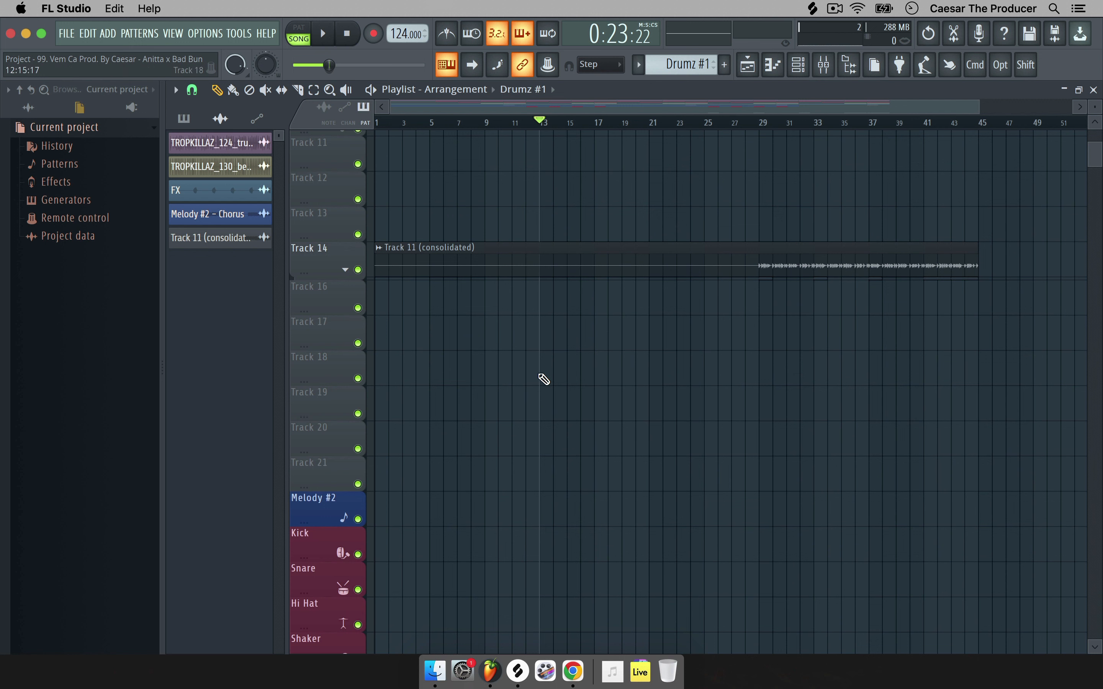
drag(334, 509, 329, 228)
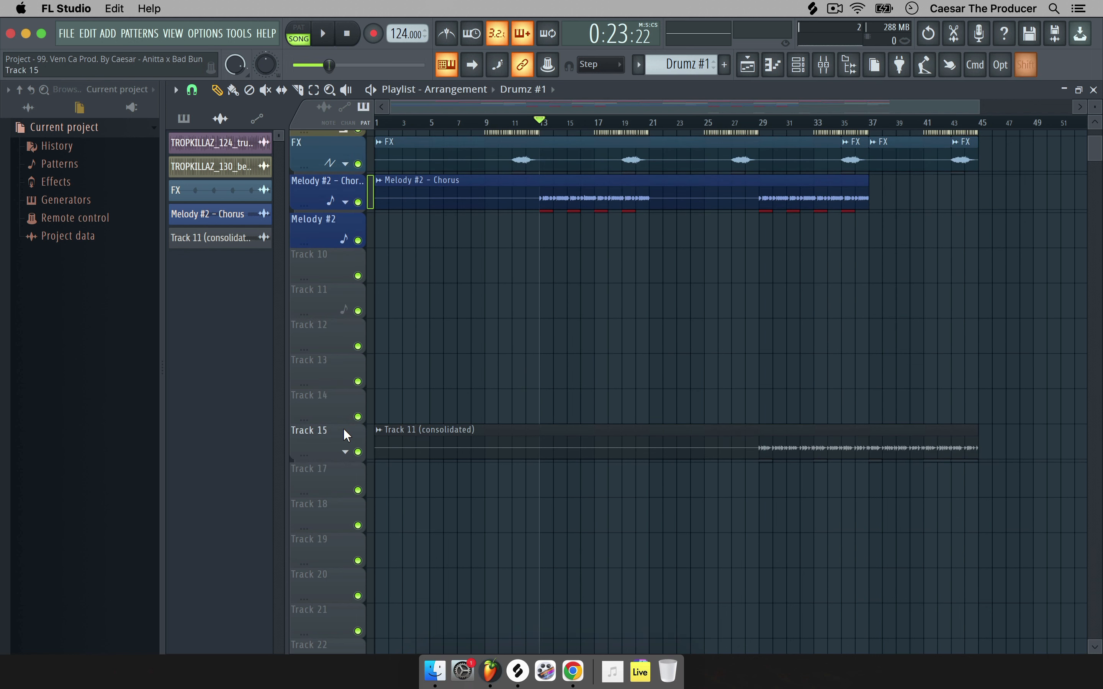
Move the Track 15 group up directly below Melody #2 and shift its consolidated clip onto the Melody #2 track.
drag(343, 429, 344, 266)
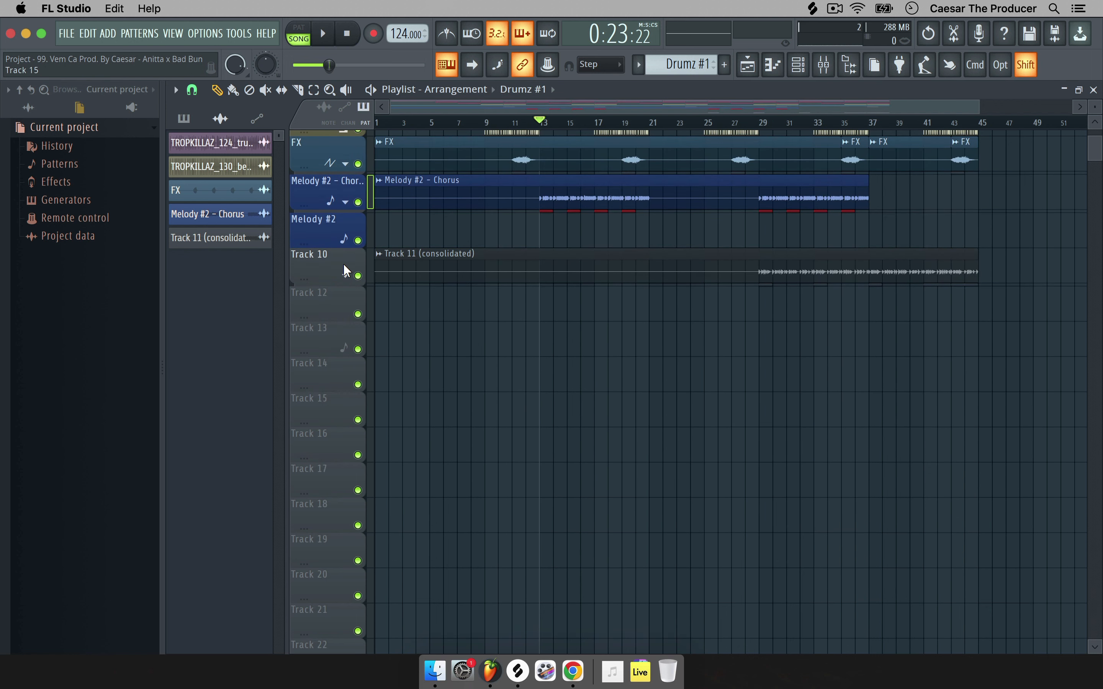
click(345, 266)
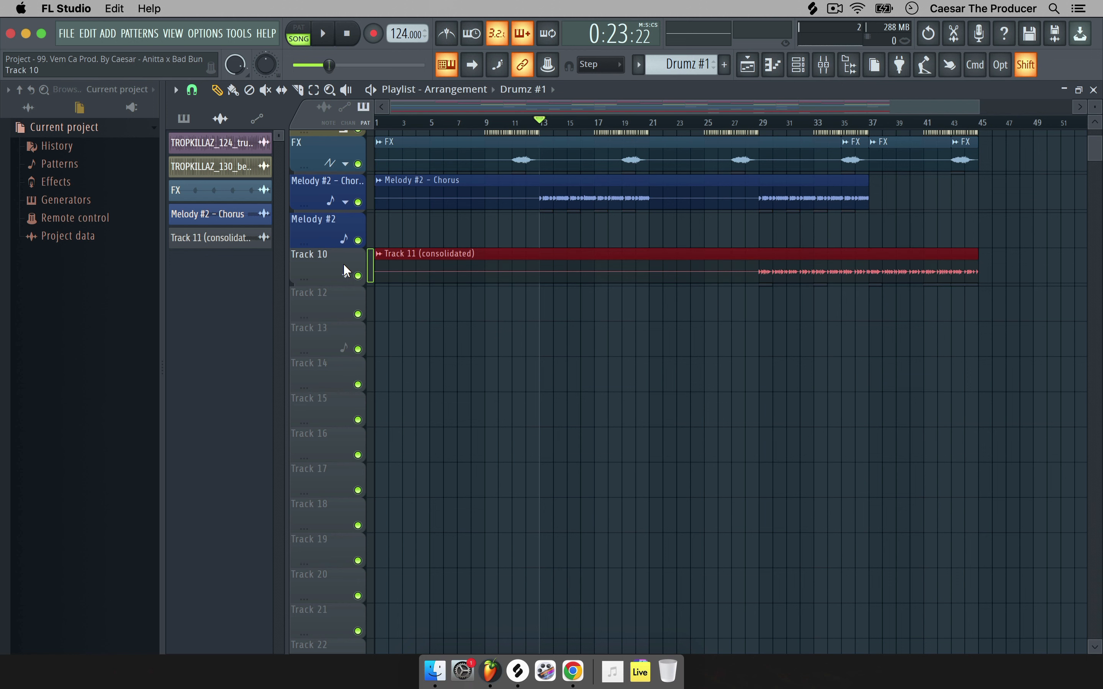
key(shift+Up)
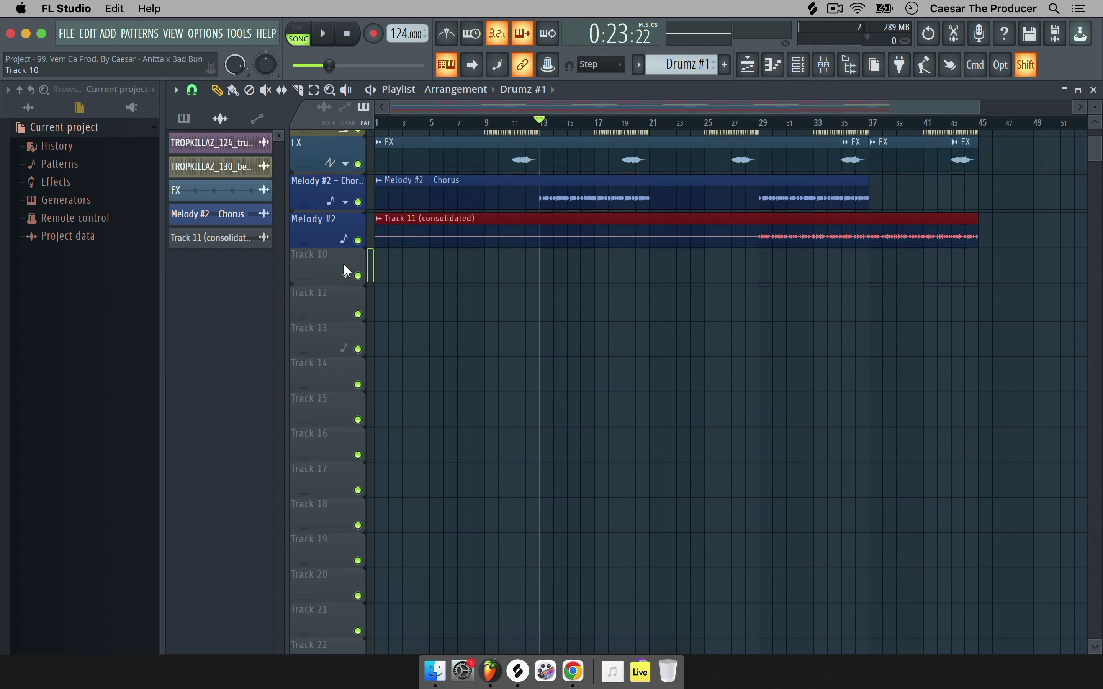
Ungroup Track 11 from Track 10 and regroup its muted clips under Melody #2, directly below that track.
click(345, 276)
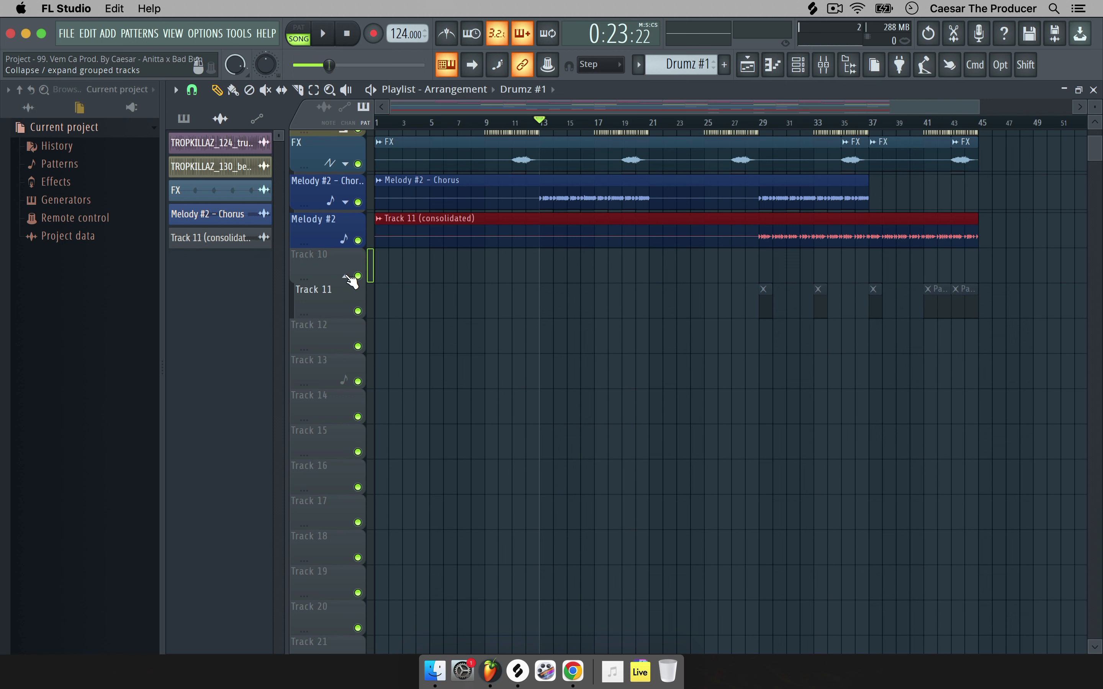
right_click(327, 293)
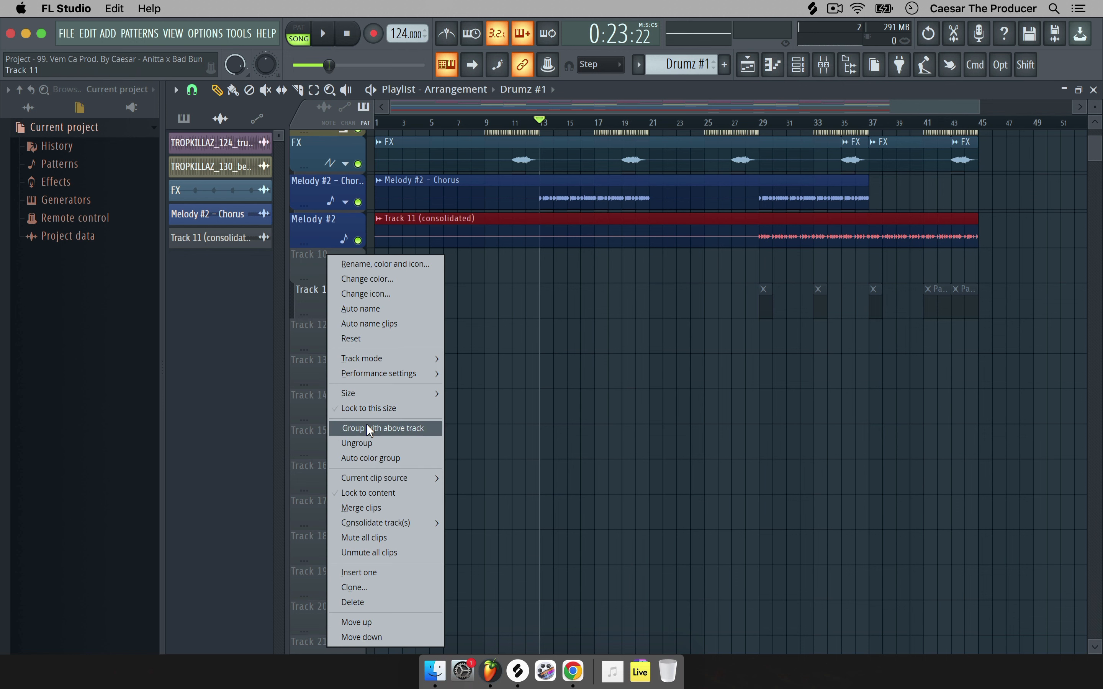
click(367, 439)
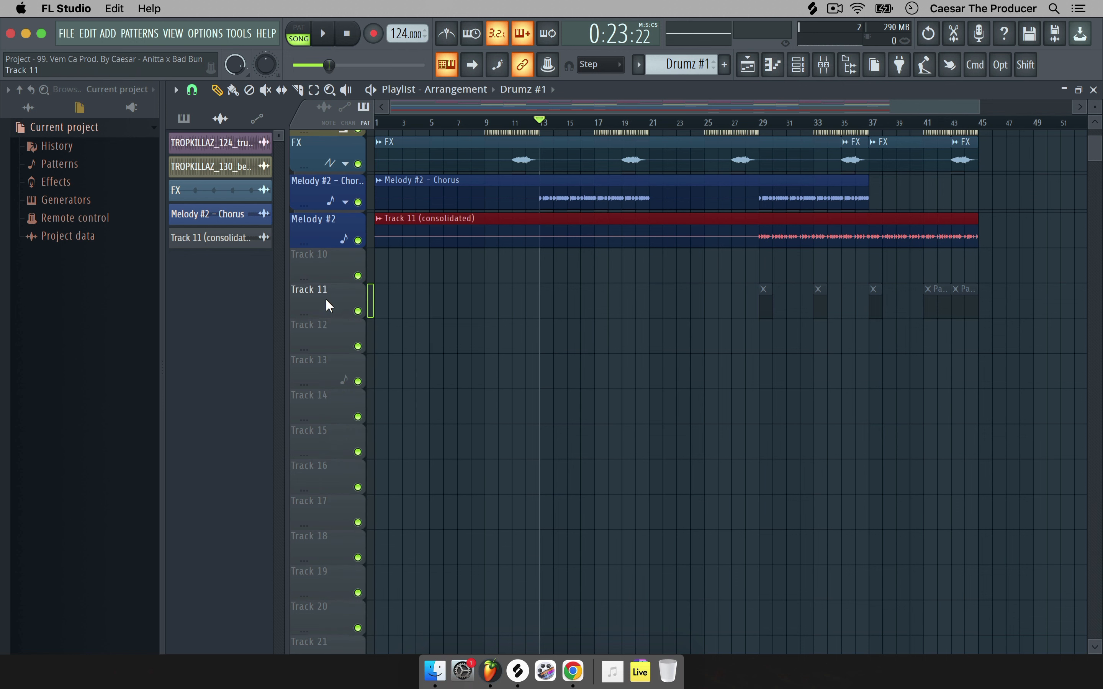
drag(326, 300, 326, 265)
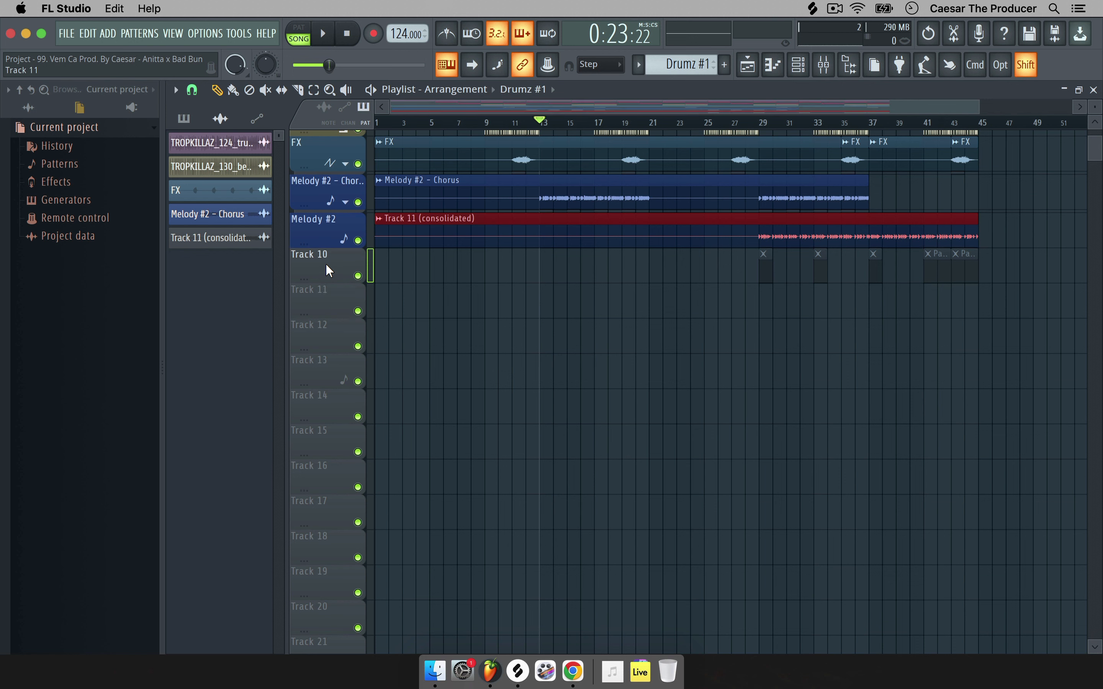
right_click(326, 264)
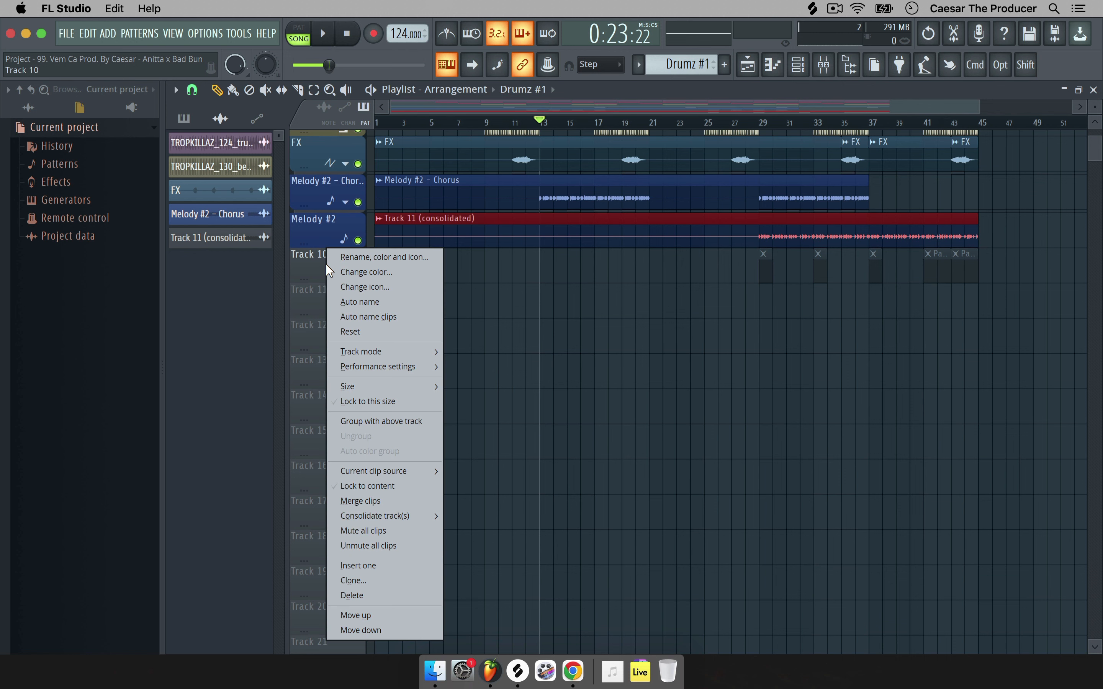
click(372, 430)
Auto-name the Melody #2 track's clips to match the track and save the project.
right_click(345, 227)
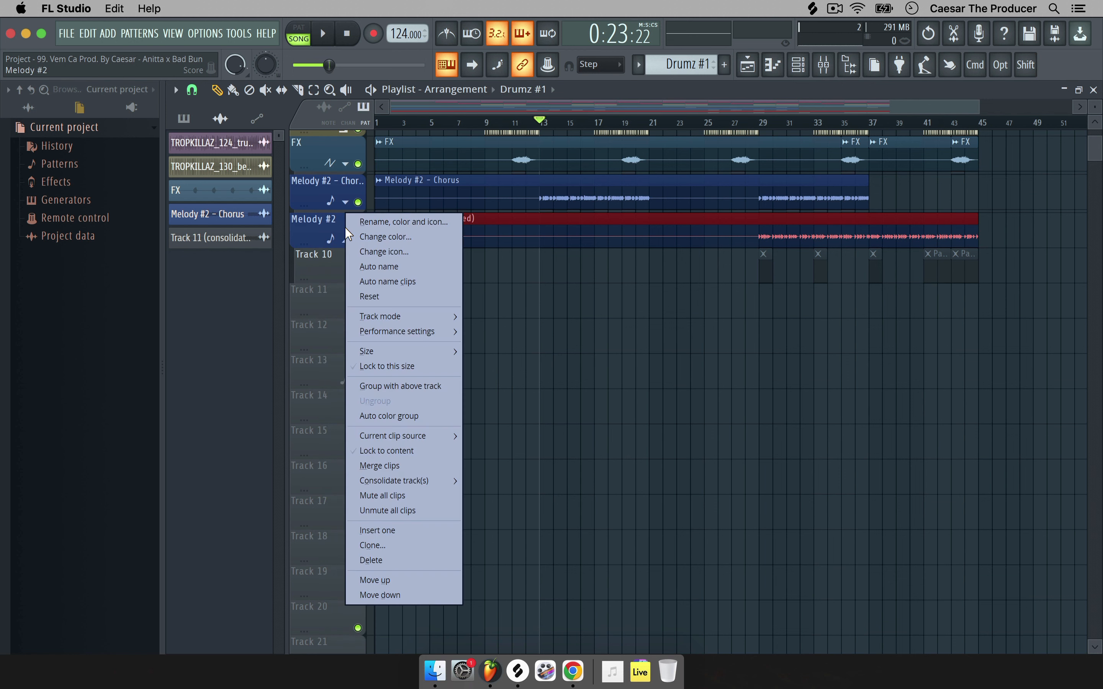
click(450, 280)
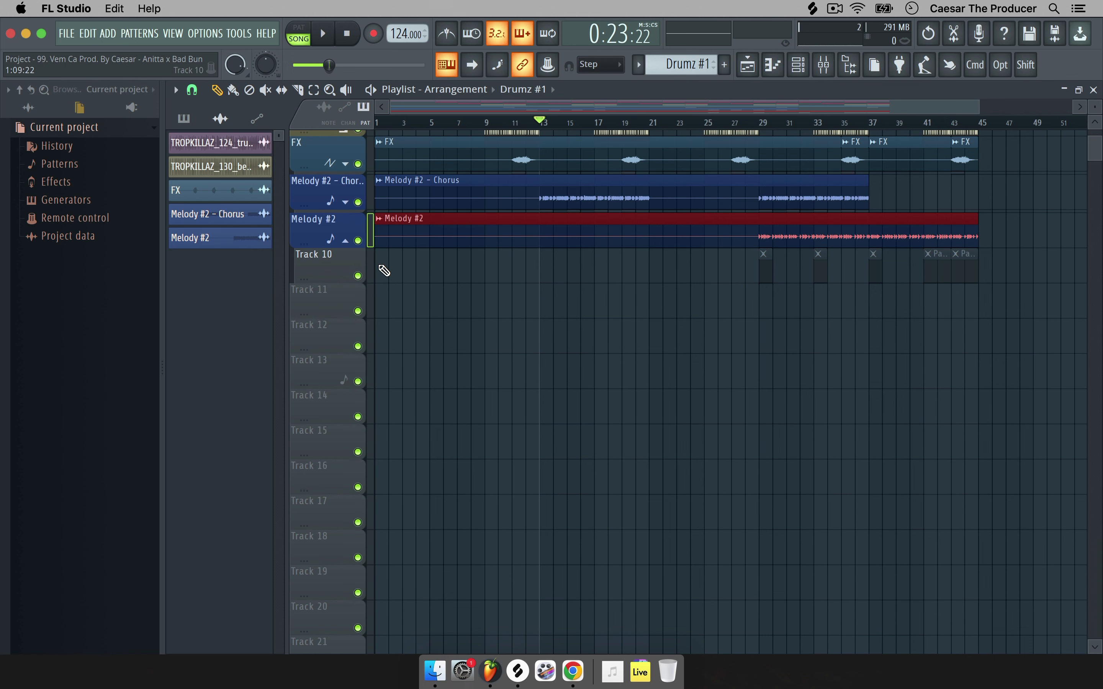
scroll(346, 254, up, 4)
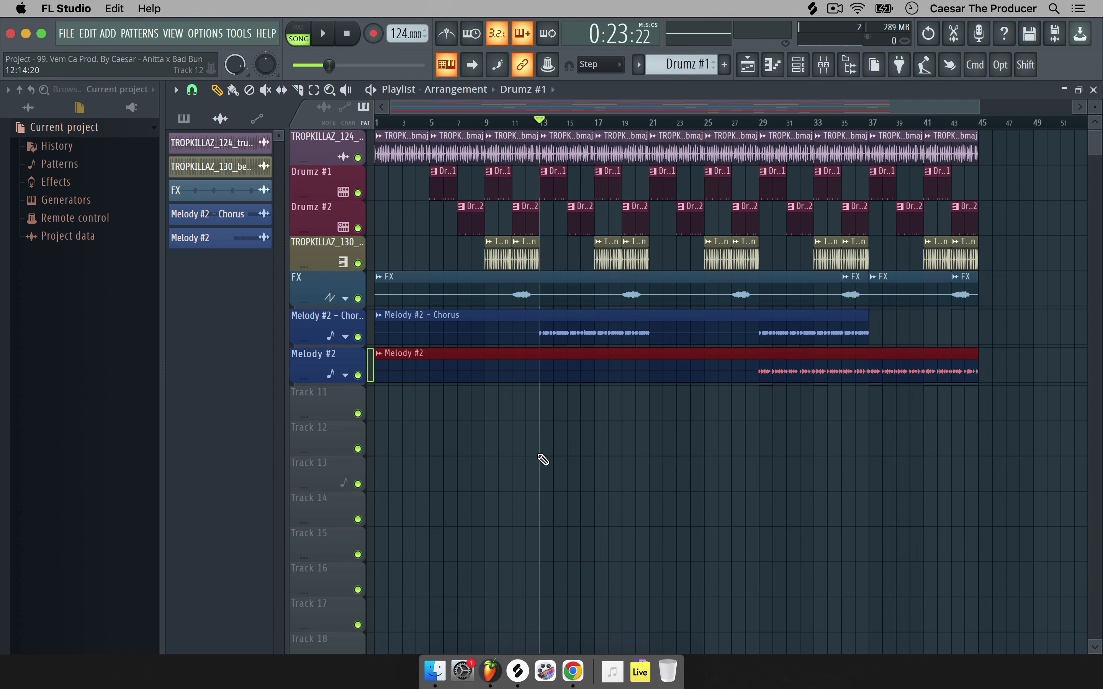
key(super+s)
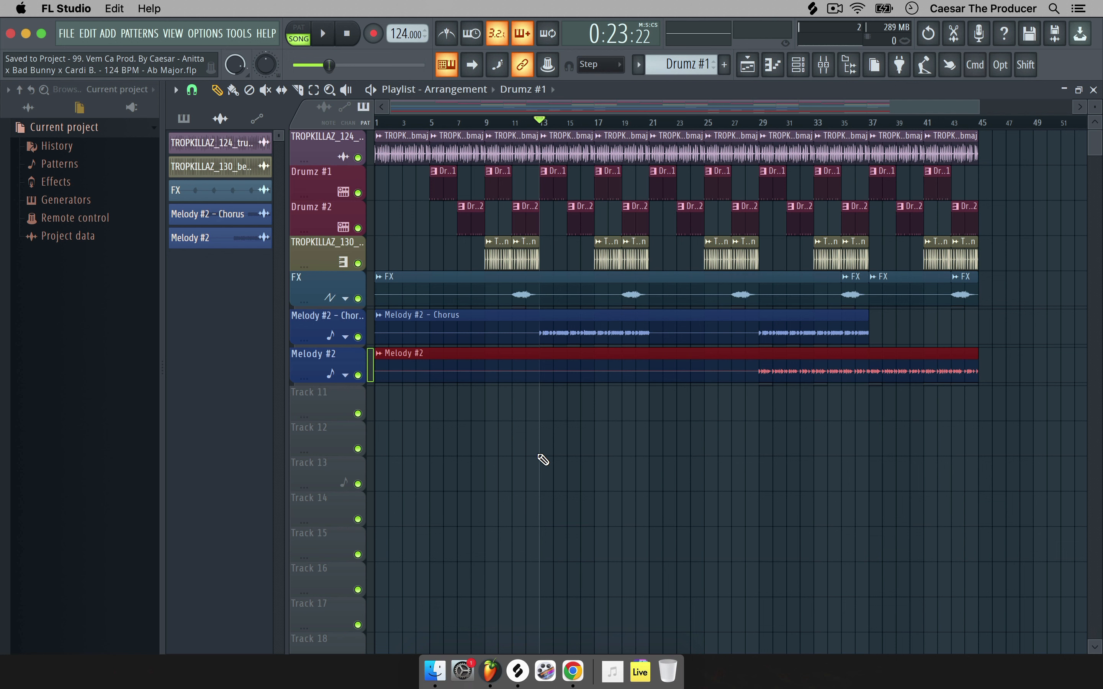